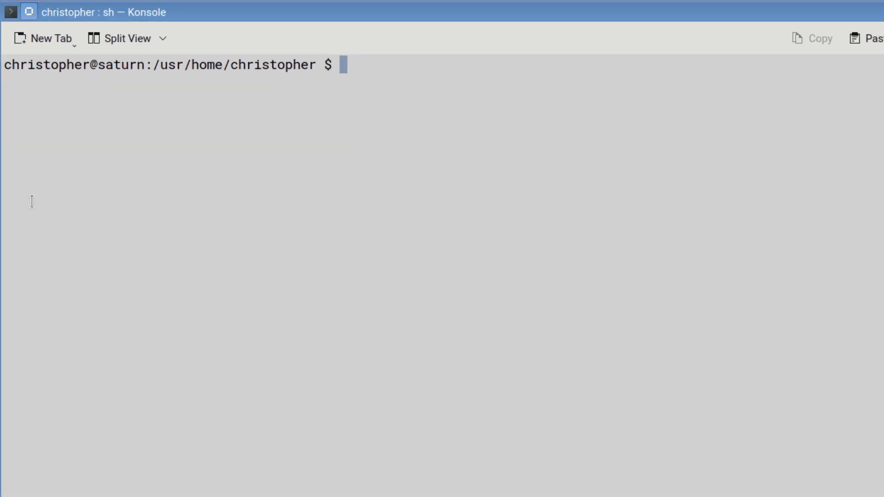
Step: List existing boot environments, then create kde-upgrade with doas beadm create, entering the password
{"action": "type", "text": "bea"}
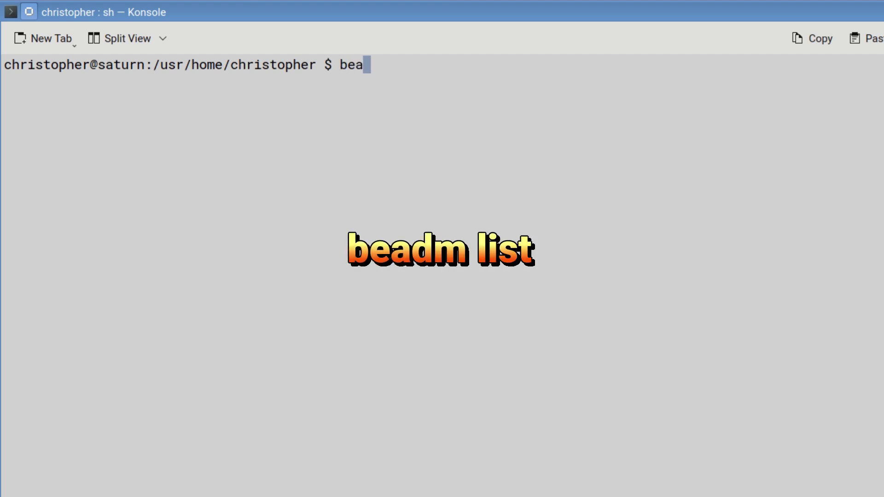
{"action": "type", "text": "dm list"}
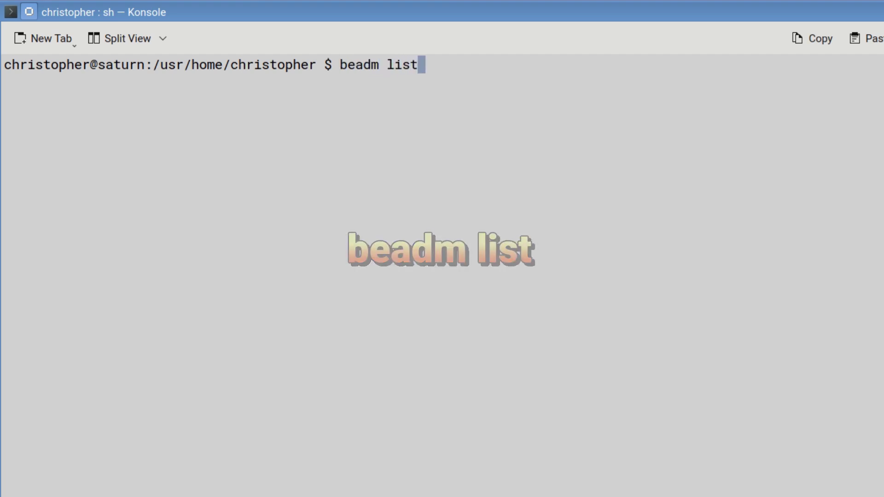
{"action": "key", "text": "Return"}
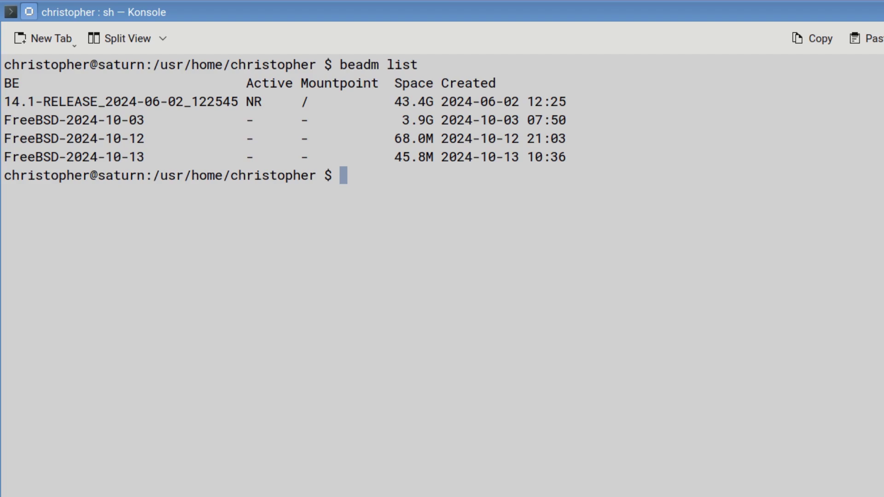
{"action": "type", "text": "doa"}
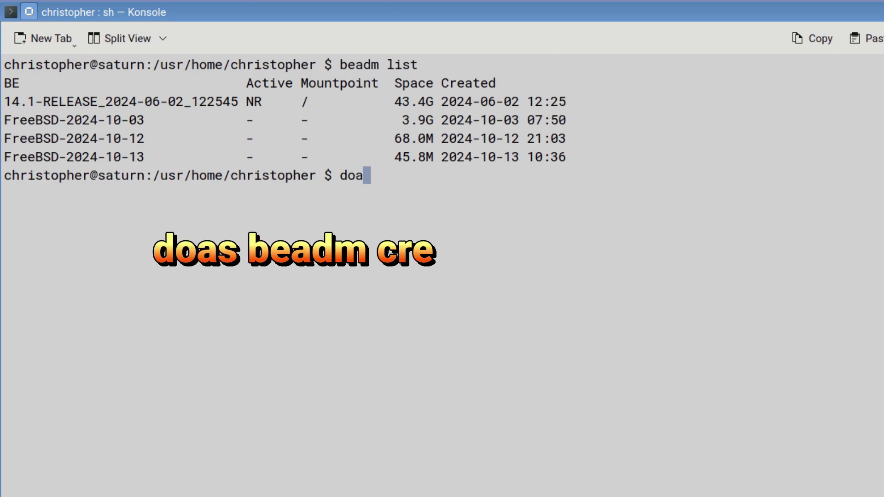
{"action": "type", "text": "s beadm "}
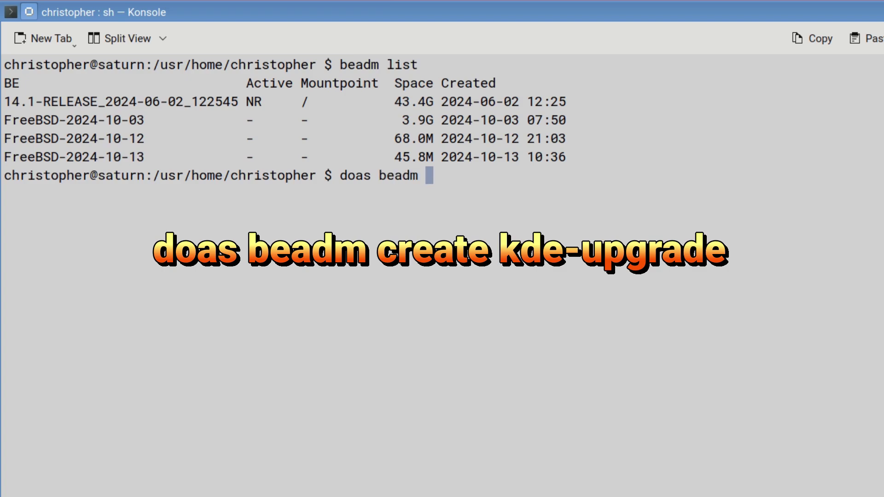
{"action": "type", "text": "create "}
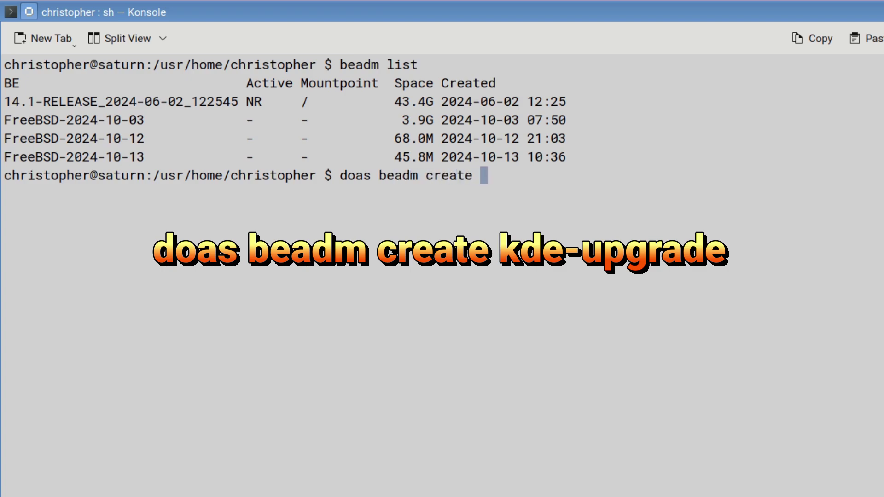
{"action": "type", "text": "kde-upgrade"}
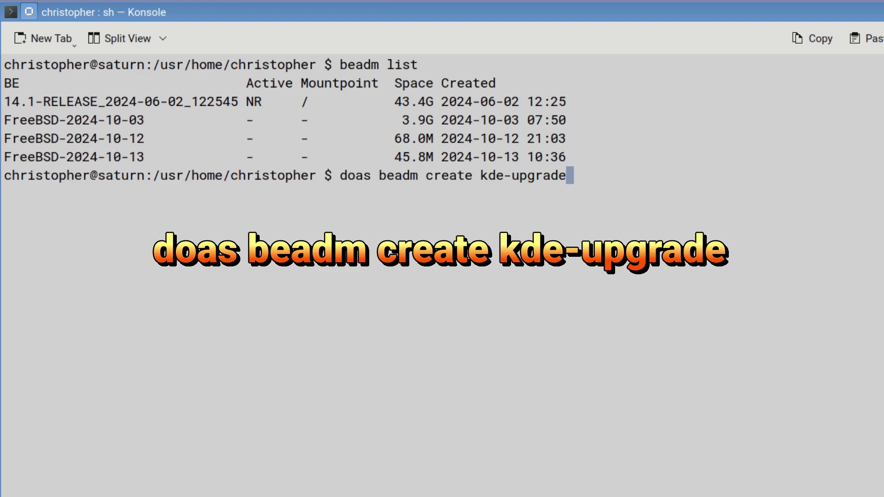
{"action": "key", "text": "Return"}
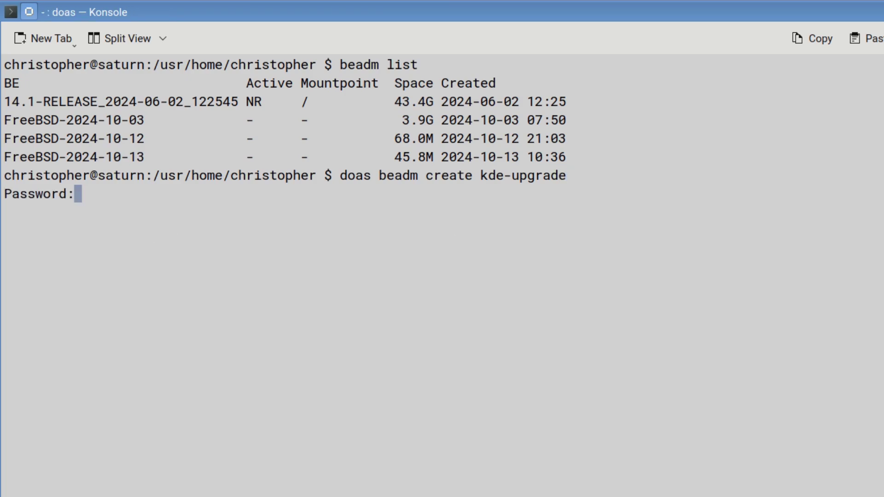
{"action": "key", "text": "Return"}
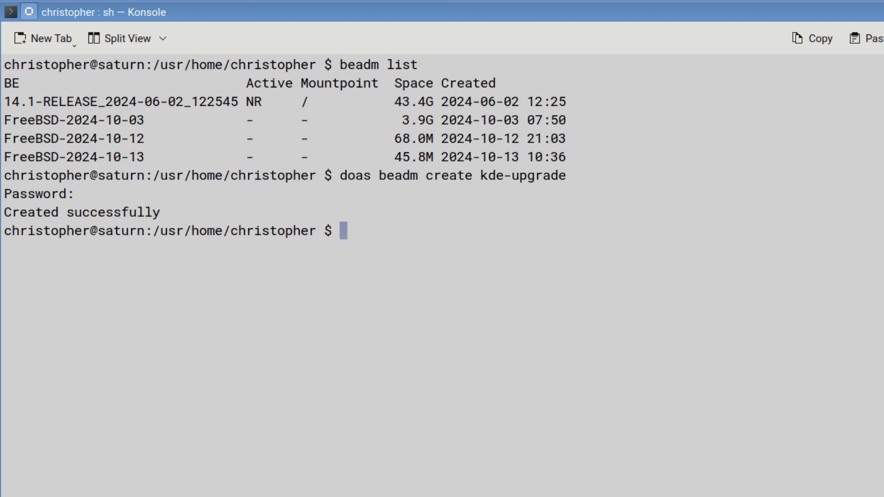
Step: Re-list boot environments to confirm kde-upgrade appears at 228.0K, then clear the terminal
{"action": "type", "text": "beadm list"}
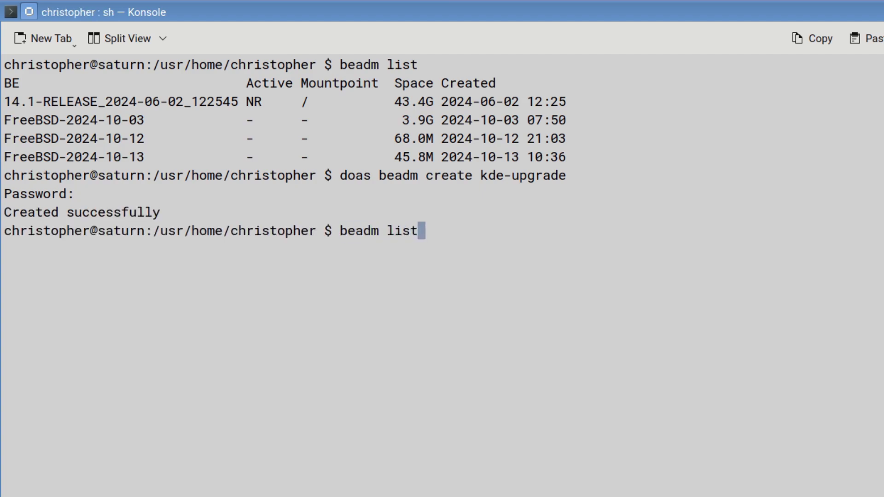
{"action": "key", "text": "Return"}
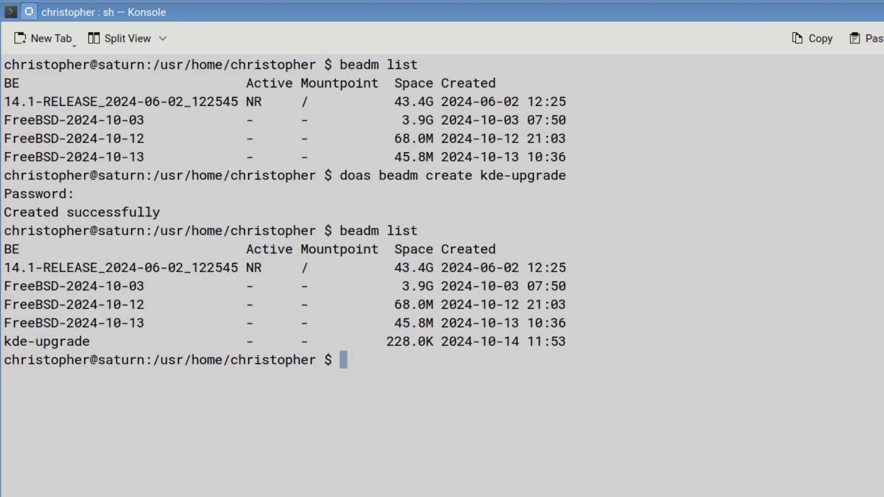
{"action": "type", "text": "clear"}
{"action": "key", "text": "Return"}
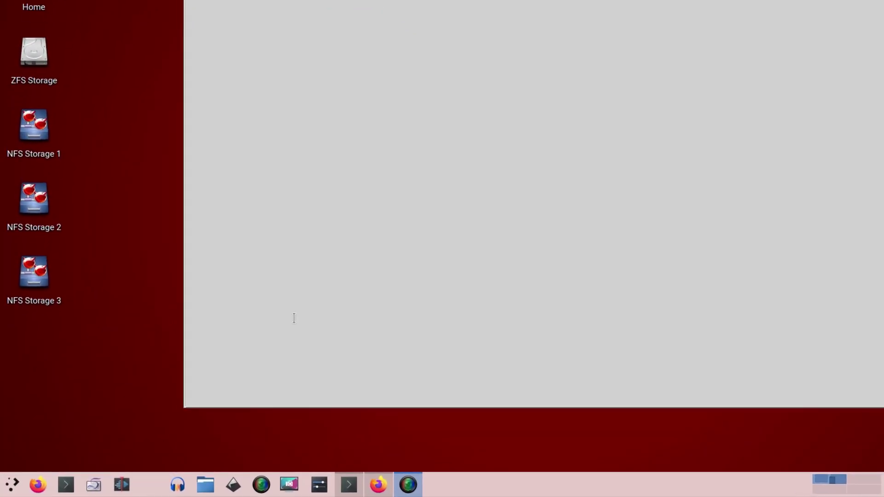
Step: Launch System Settings and open About this System, showing FreeBSD 14.1 with Plasma 5.27.11
{"action": "left_click", "coordinate": [11, 487]}
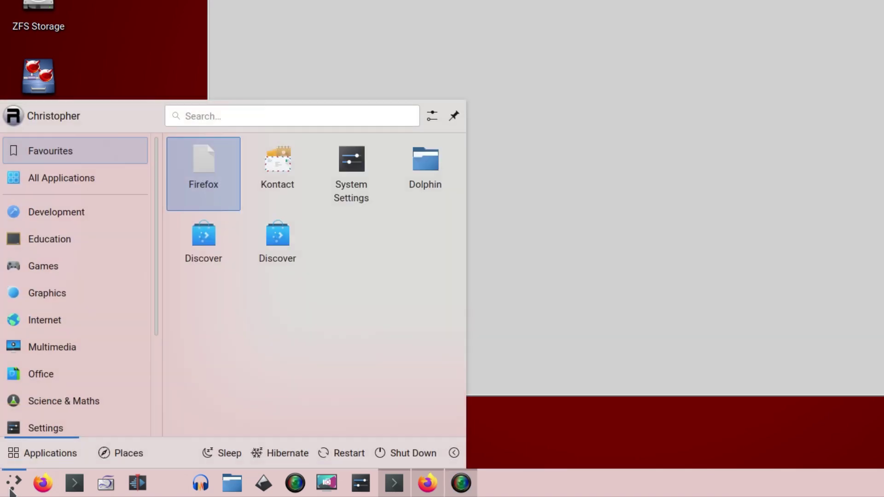
{"action": "mouse_move", "coordinate": [29, 435]}
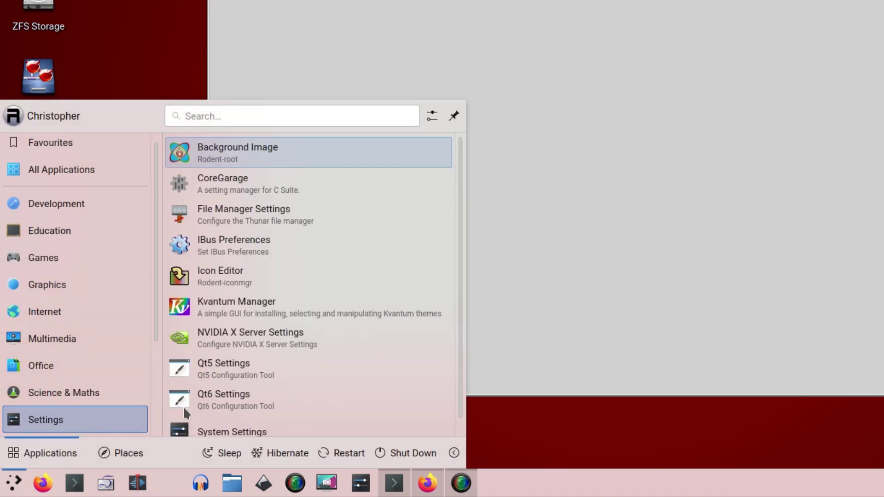
{"action": "left_click", "coordinate": [213, 416]}
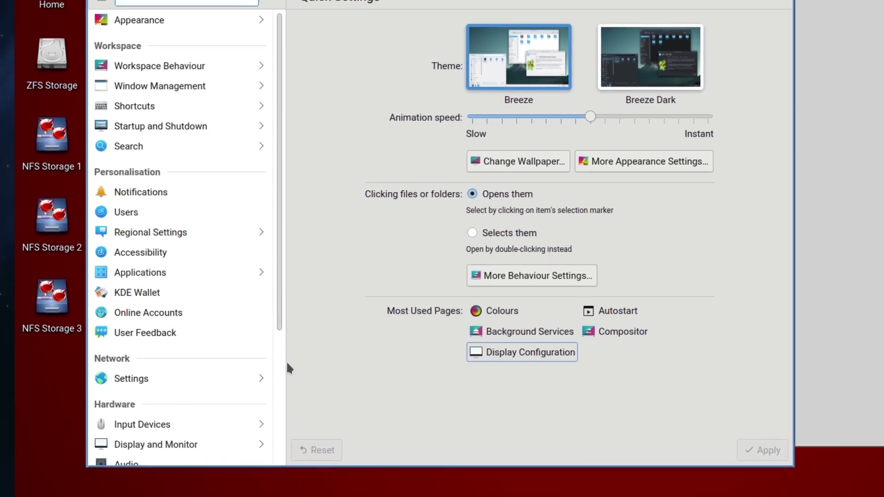
{"action": "scroll", "coordinate": [246, 386], "scroll_direction": "down", "scroll_amount": 5}
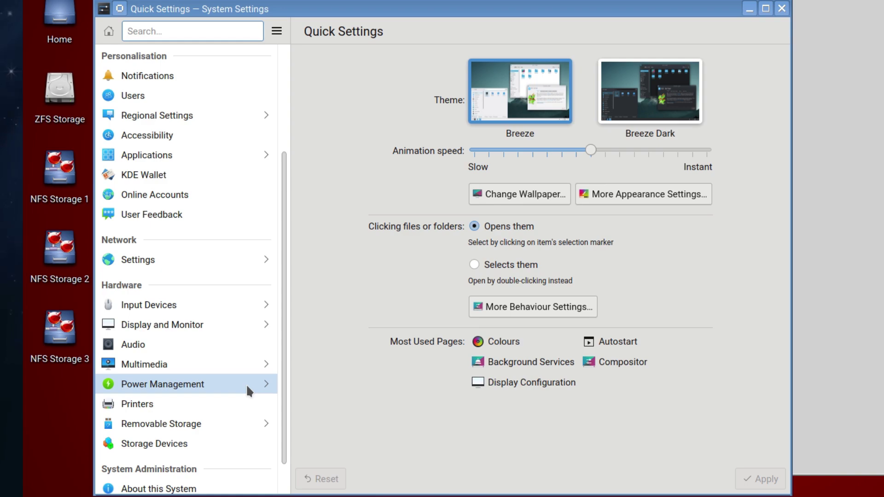
{"action": "scroll", "coordinate": [237, 396], "scroll_direction": "down", "scroll_amount": 1}
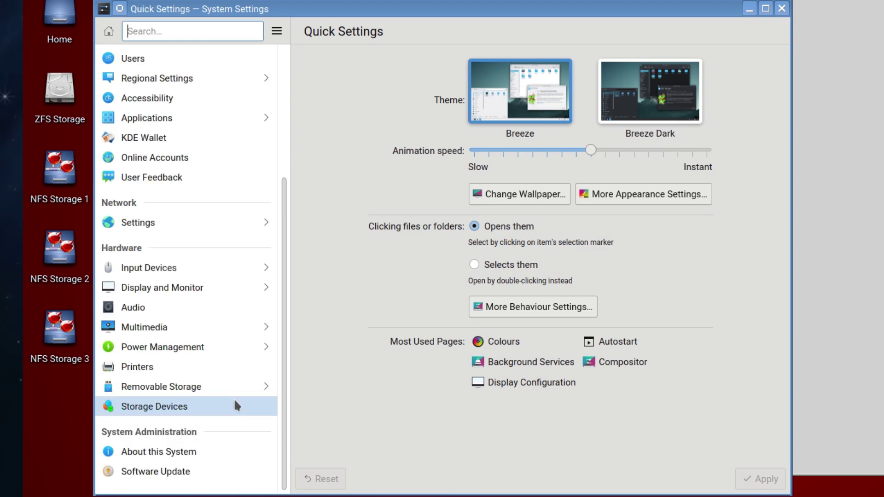
{"action": "left_click", "coordinate": [200, 452]}
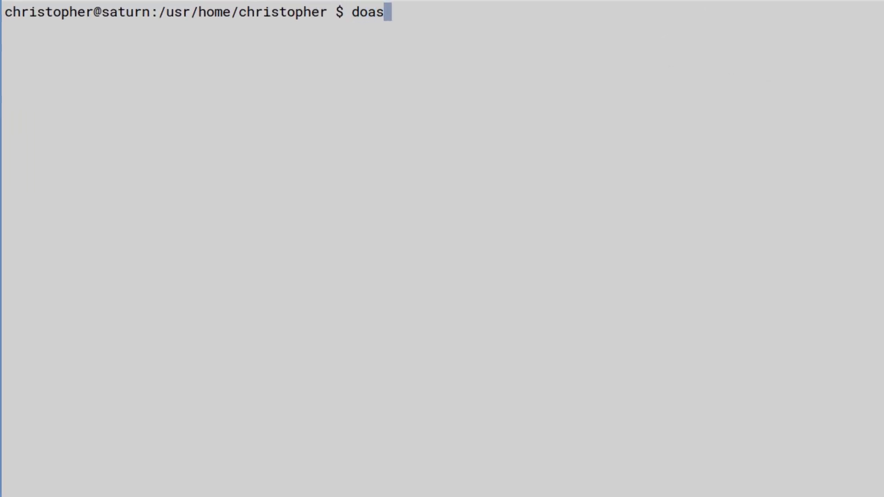
Step: Refresh the package repository catalogue with doas pkg update
{"action": "type", "text": "pkg up"}
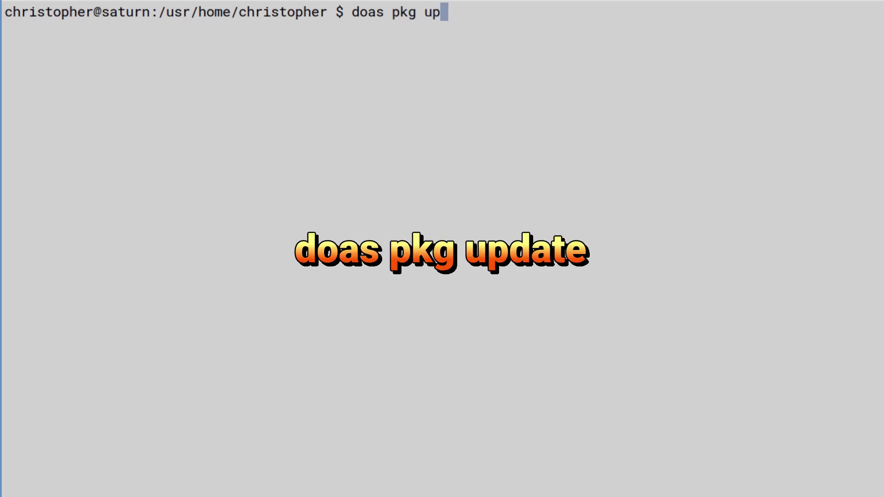
{"action": "type", "text": "date"}
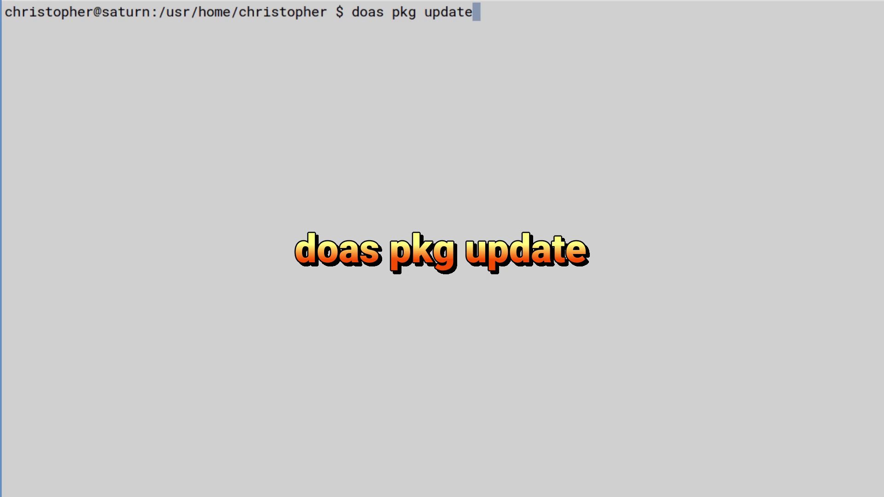
{"action": "key", "text": "Return"}
{"action": "key", "text": "Return"}
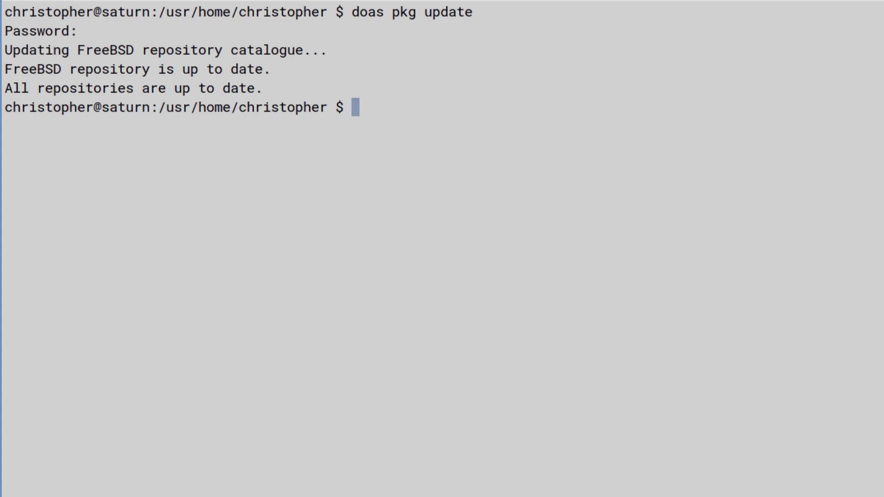
Step: Clear the terminal and search for packages with doas pkg search plasma
{"action": "type", "text": "clear"}
{"action": "key", "text": "Return"}
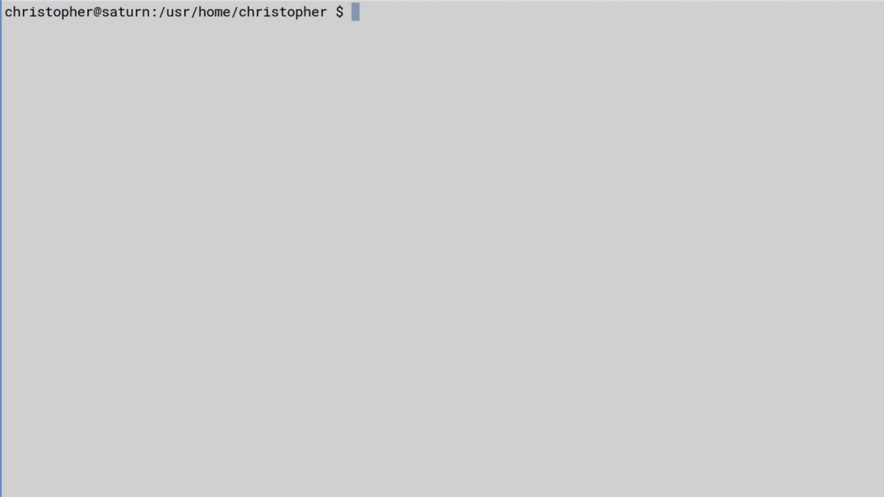
{"action": "type", "text": "doas pkg ins"}
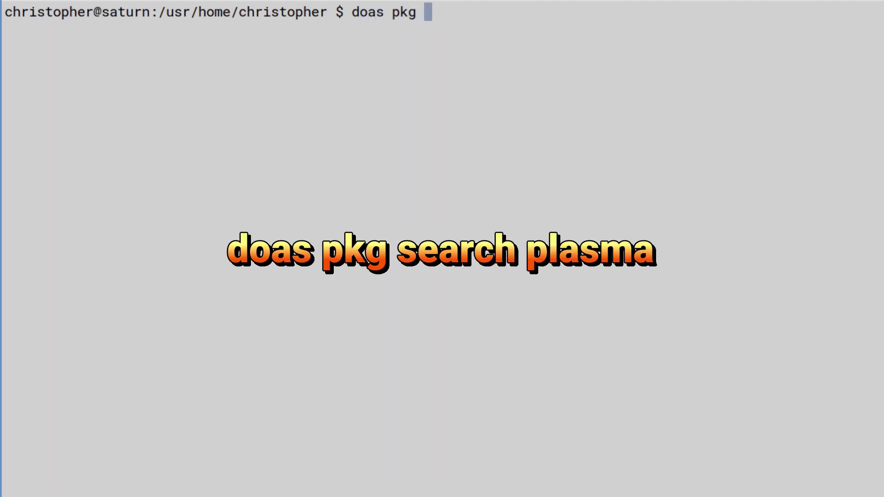
{"action": "key", "text": "BackSpace"}
{"action": "key", "text": "BackSpace"}
{"action": "key", "text": "BackSpace"}
{"action": "type", "text": "search plasma"}
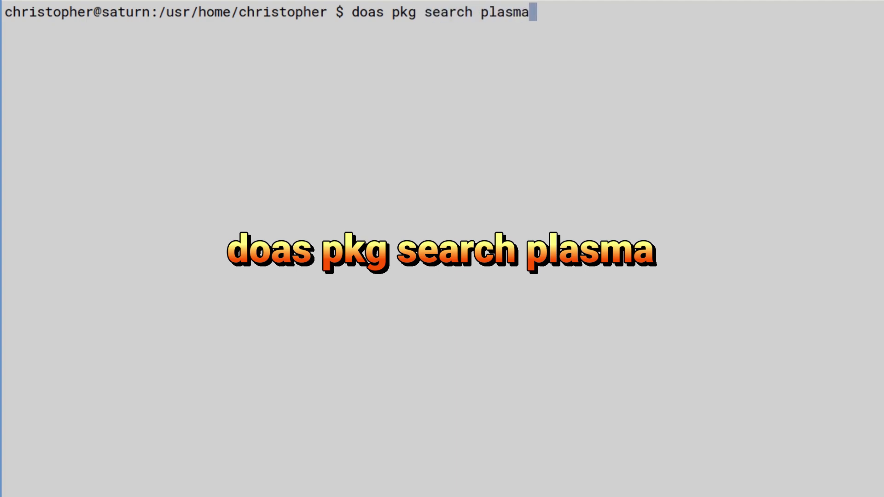
{"action": "key", "text": "Return"}
{"action": "key", "text": "Return"}
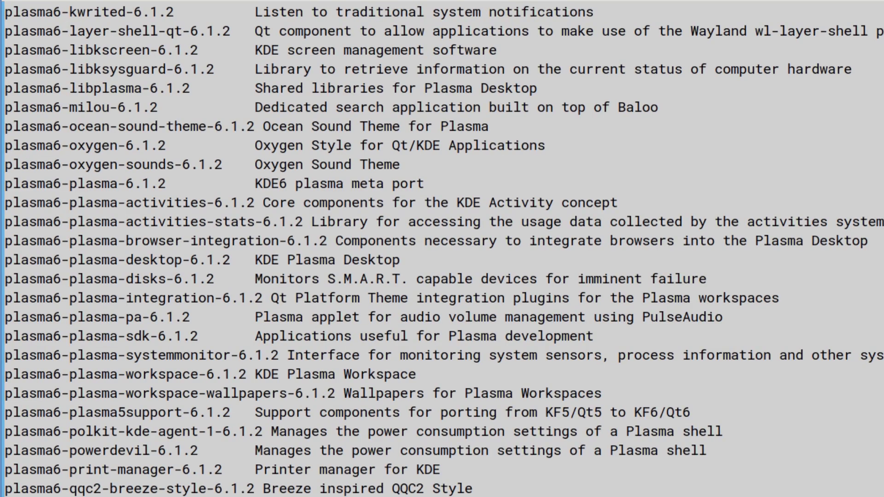
Step: Scroll the search results to locate the plasma6-plasma meta port at version 6.1.2
{"action": "scroll", "coordinate": [723, 336], "scroll_direction": "up", "scroll_amount": 5}
{"action": "scroll", "coordinate": [236, 216], "scroll_direction": "up", "scroll_amount": 16}
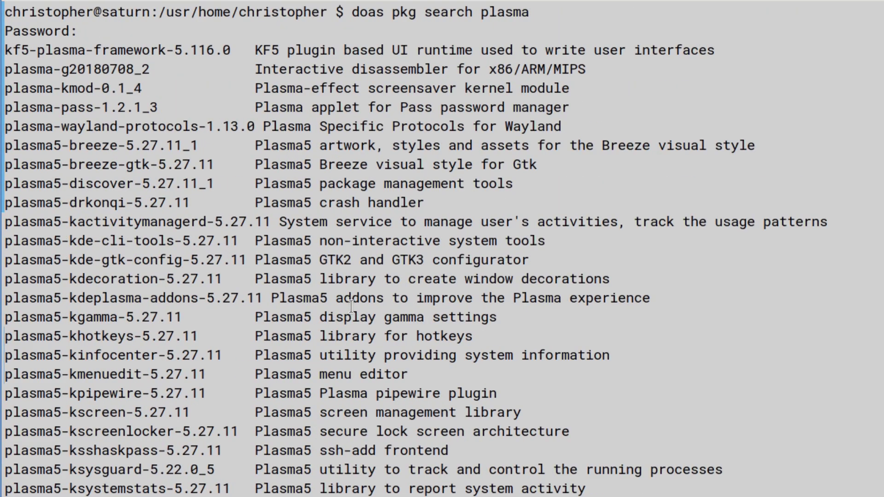
{"action": "scroll", "coordinate": [350, 306], "scroll_direction": "down", "scroll_amount": 12}
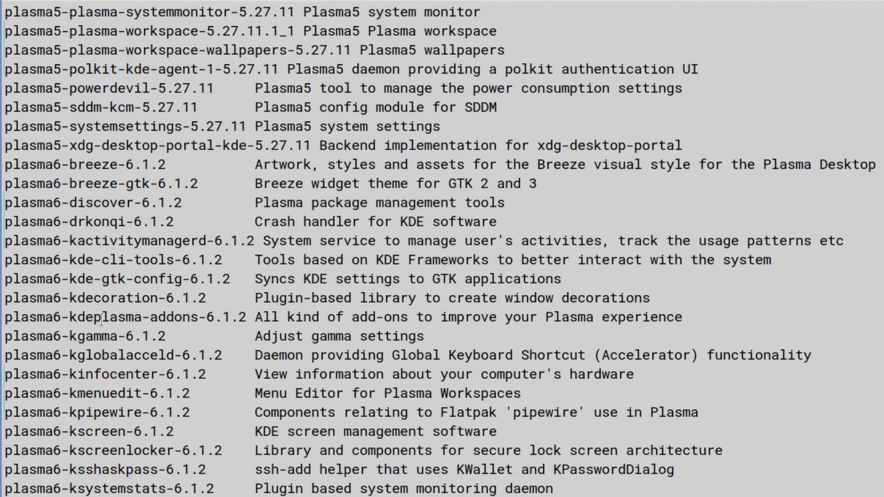
{"action": "scroll", "coordinate": [123, 430], "scroll_direction": "down", "scroll_amount": 5}
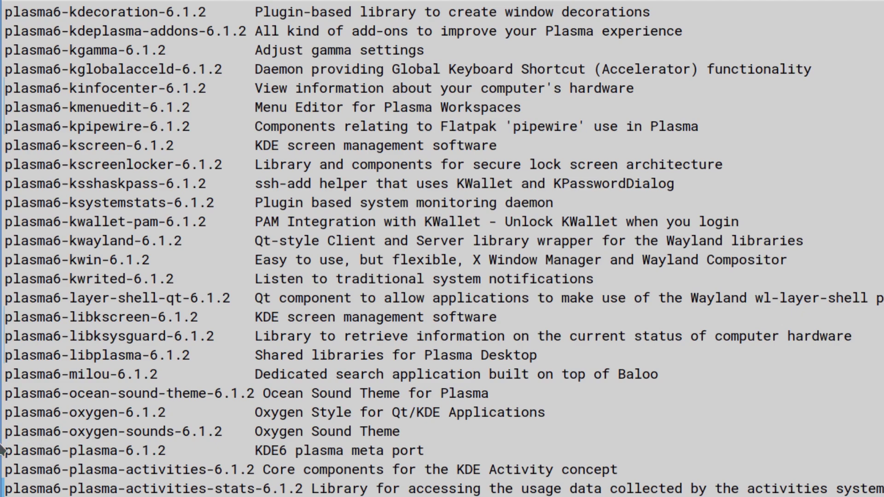
{"action": "left_click_drag", "start_coordinate": [5, 451], "coordinate": [138, 449]}
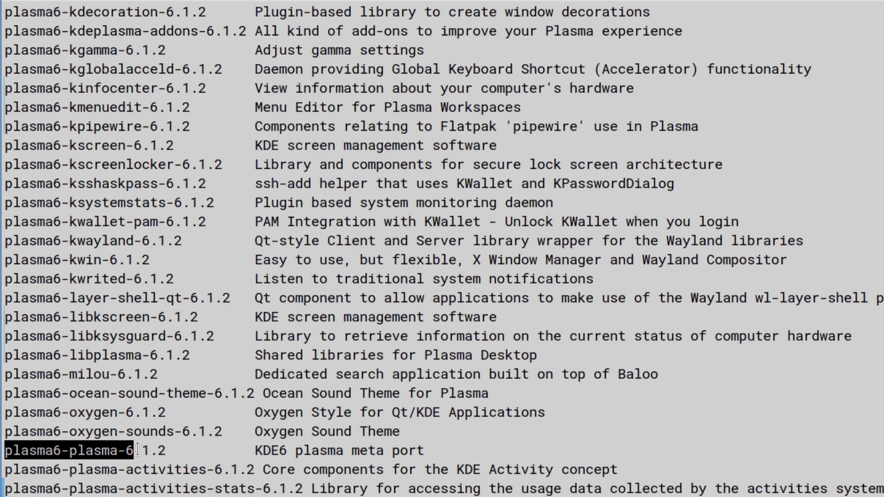
{"action": "left_click", "coordinate": [138, 449]}
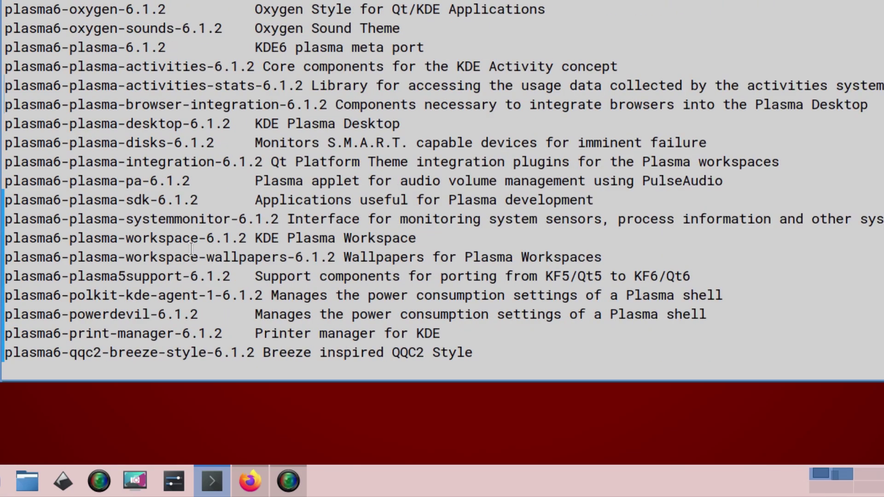
{"action": "scroll", "coordinate": [189, 246], "scroll_direction": "down", "scroll_amount": 3}
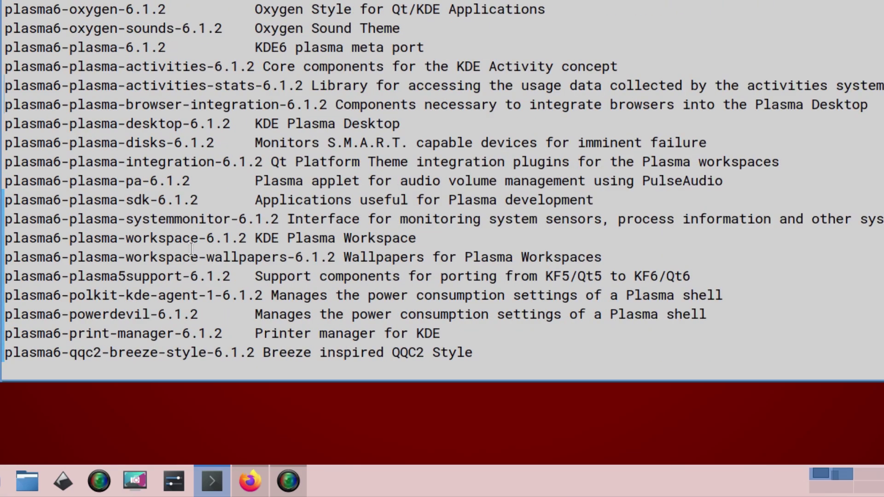
{"action": "scroll", "coordinate": [191, 249], "scroll_direction": "down", "scroll_amount": 3}
Step: Run doas pkg install plasma6-plasma and authorise it with the account password
{"action": "type", "text": "doas "}
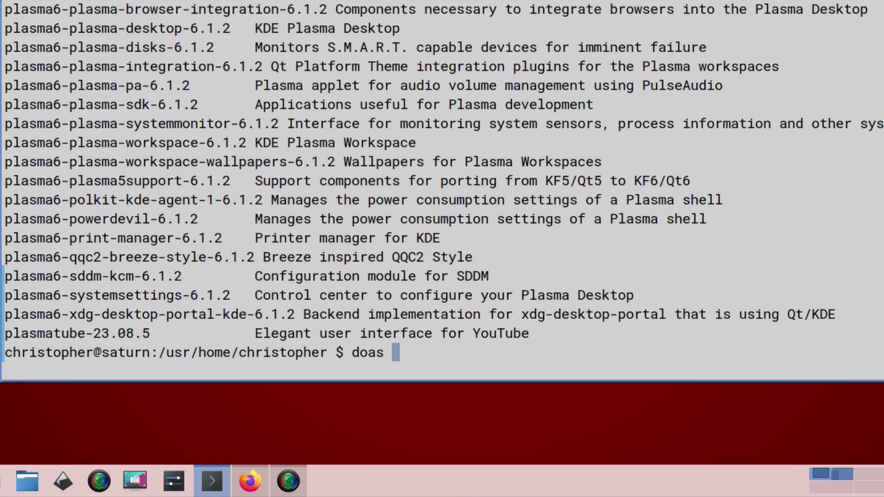
{"action": "type", "text": "pkg install "}
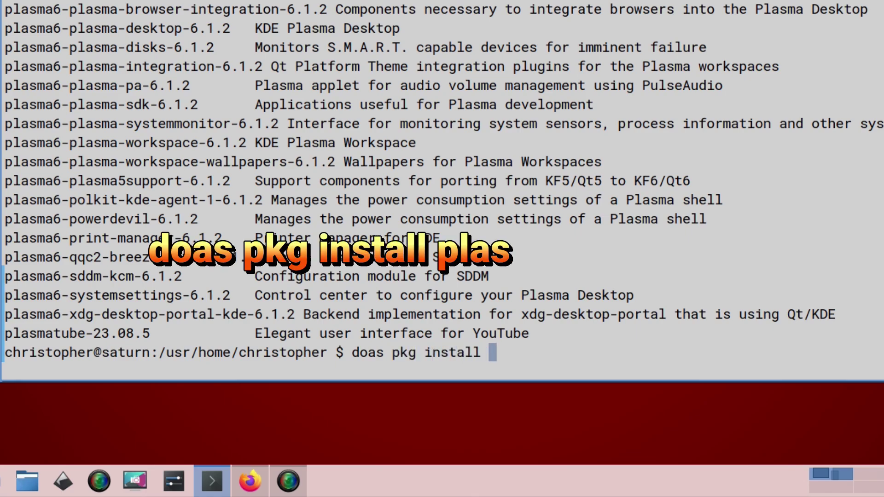
{"action": "type", "text": "pla"}
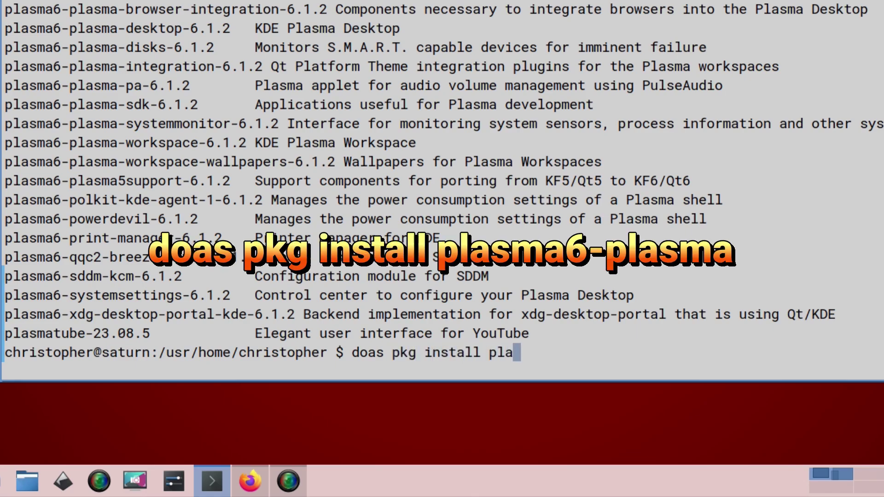
{"action": "type", "text": "sma6-"}
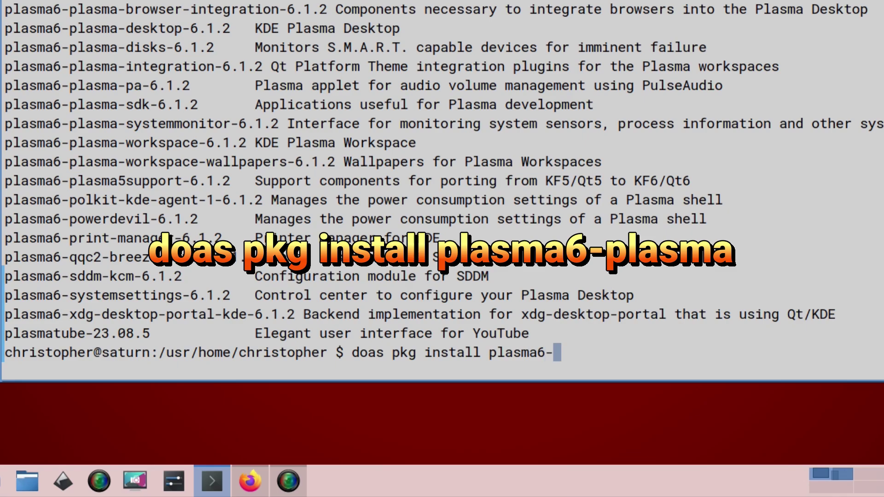
{"action": "type", "text": "plasma"}
{"action": "key", "text": "Return"}
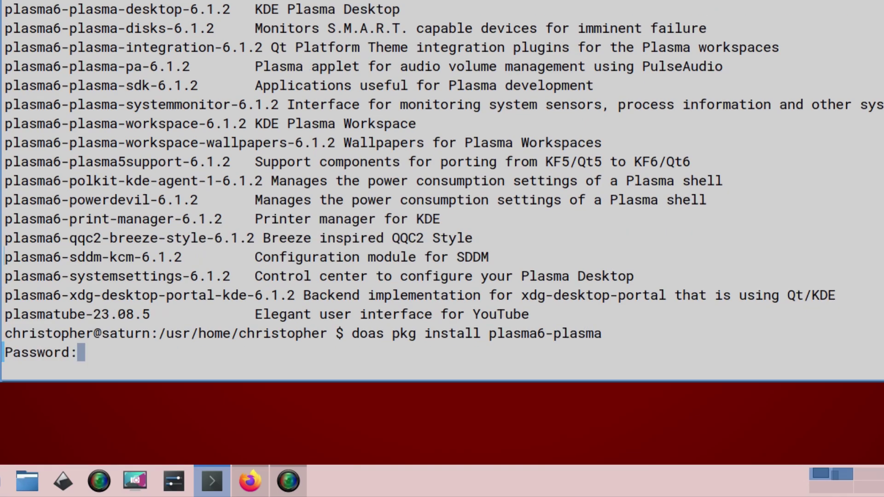
{"action": "key", "text": "Return"}
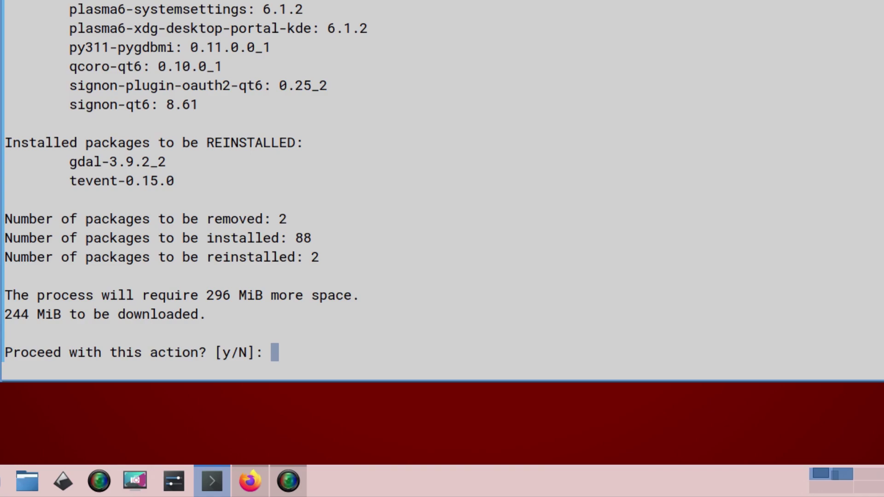
Step: Review the proposed removals, installs and reinstalls, and approve them with y
{"action": "scroll", "coordinate": [822, 97], "scroll_direction": "up", "scroll_amount": 14}
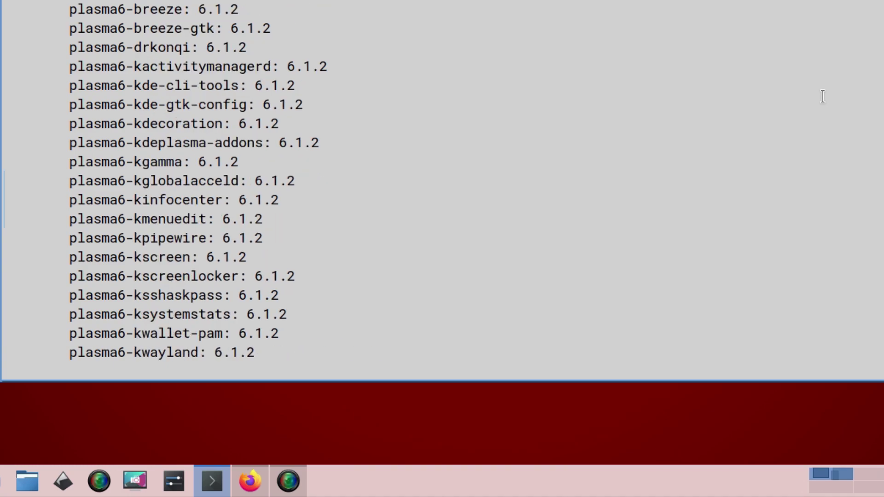
{"action": "scroll", "coordinate": [822, 96], "scroll_direction": "up", "scroll_amount": 3}
{"action": "scroll", "coordinate": [823, 97], "scroll_direction": "down", "scroll_amount": 17}
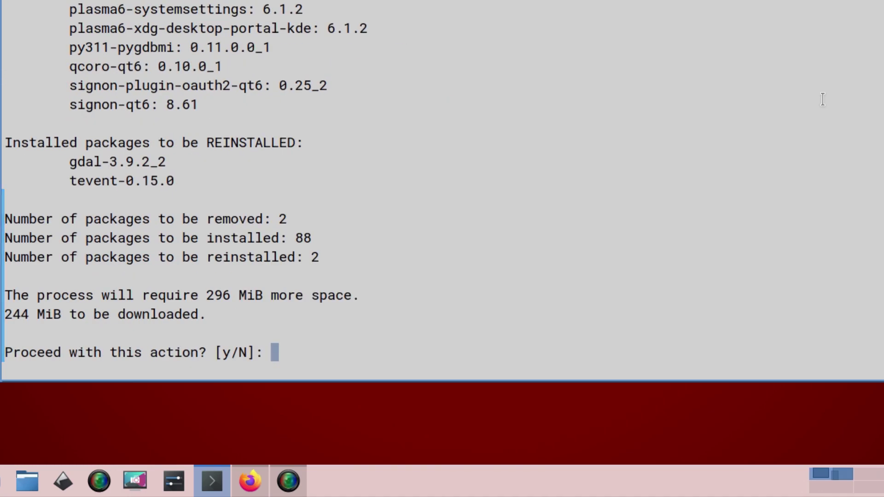
{"action": "type", "text": "y"}
{"action": "key", "text": "Return"}
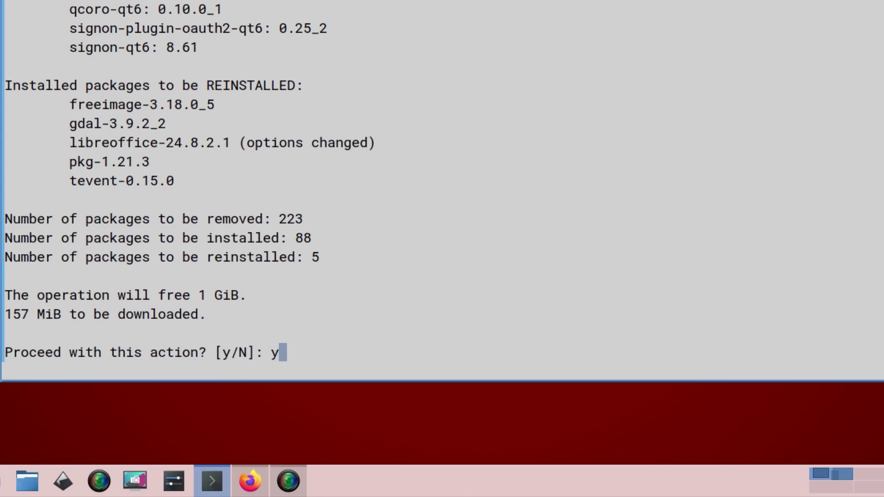
{"action": "key", "text": "Return"}
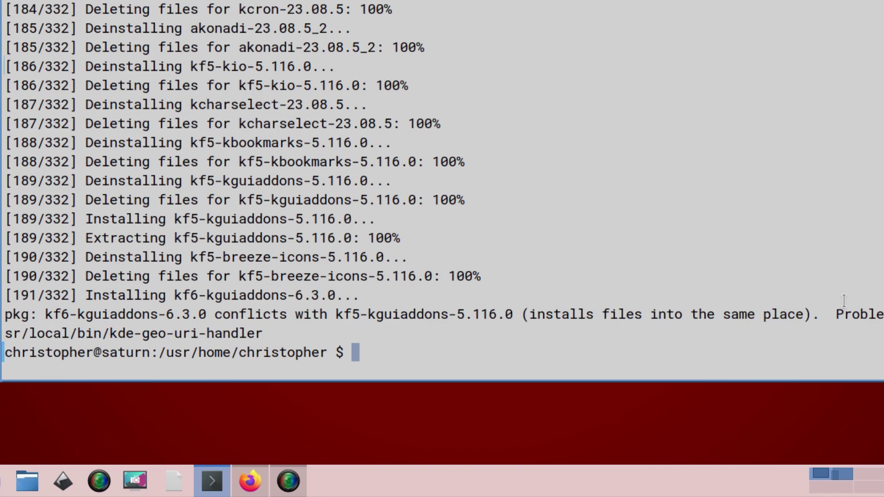
Step: Run doas pkg install kde6-devel and answer y at the first confirmation
{"action": "type", "text": "doas p"}
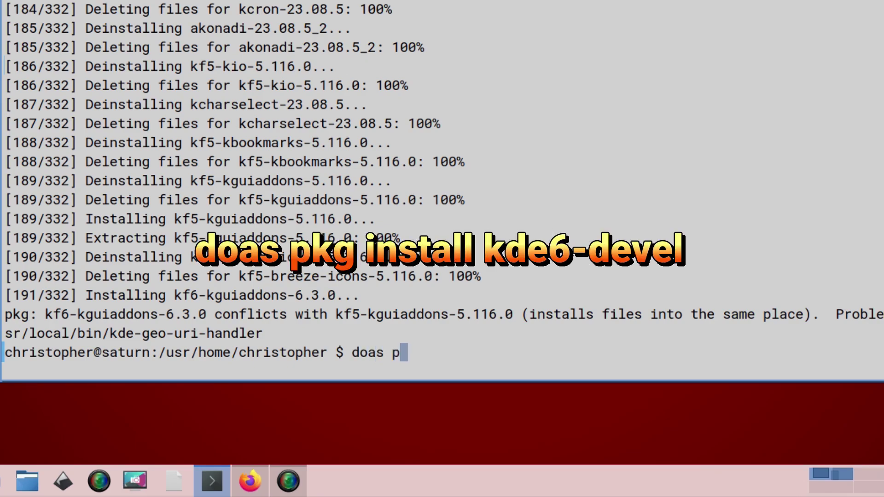
{"action": "type", "text": "kg install "}
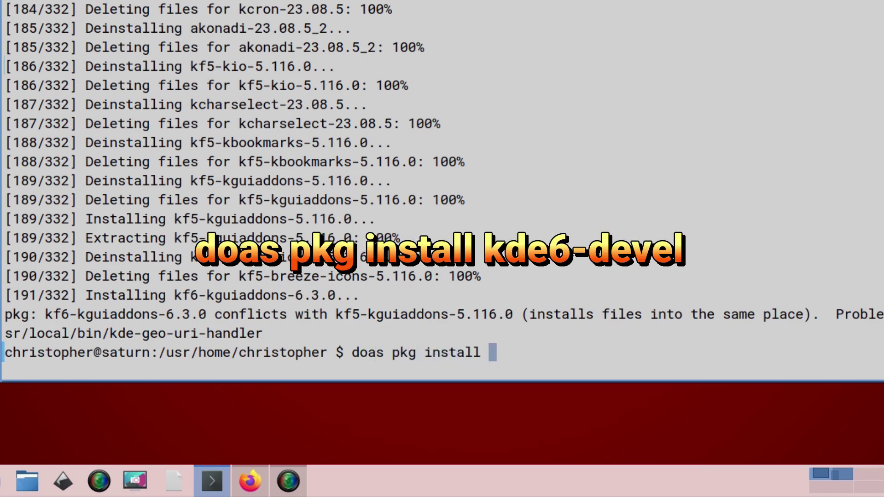
{"action": "type", "text": "kde6-"}
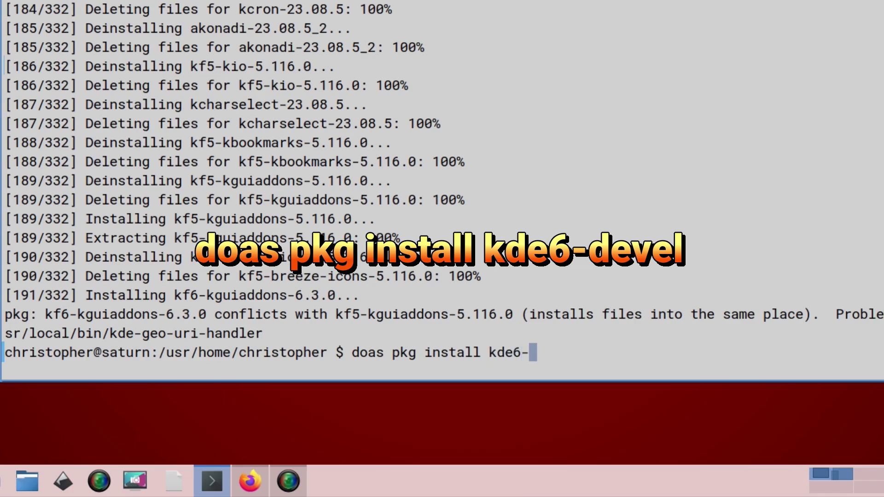
{"action": "type", "text": "devel"}
{"action": "key", "text": "Return"}
{"action": "key", "text": "Return"}
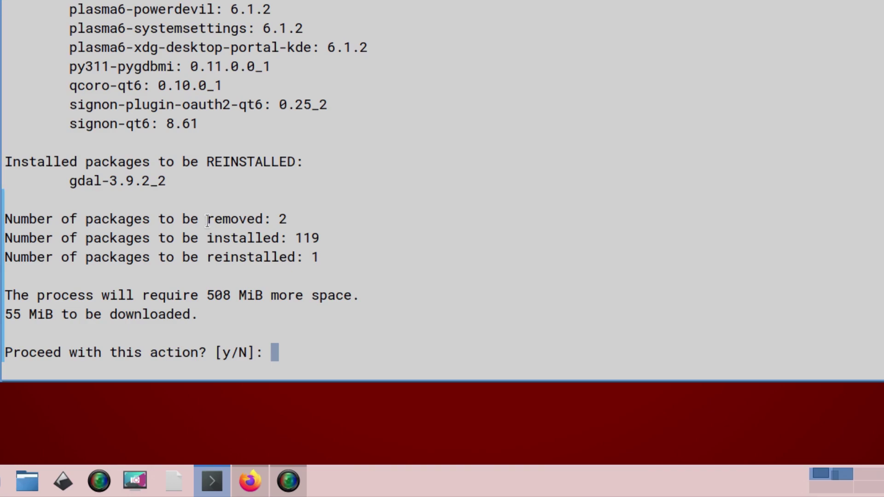
{"action": "type", "text": "y"}
{"action": "key", "text": "Return"}
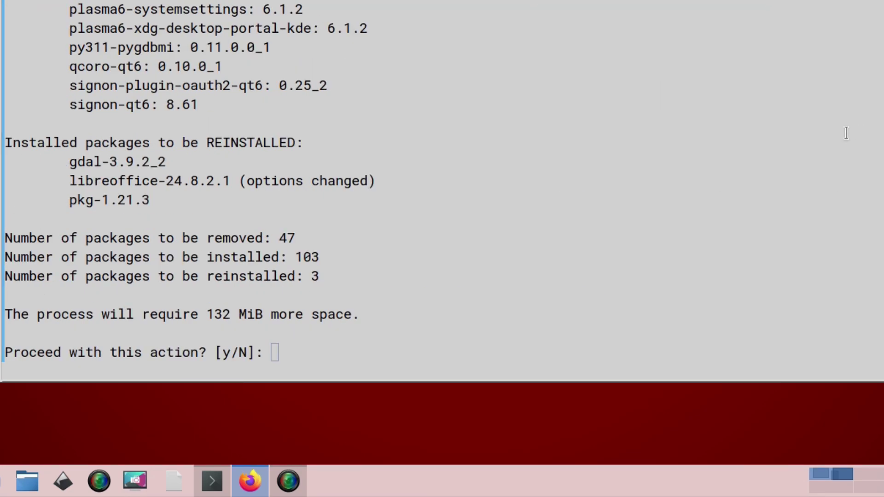
Step: Review the package list and approve removing 47 and installing 103 packages with y
{"action": "left_click", "coordinate": [824, 135]}
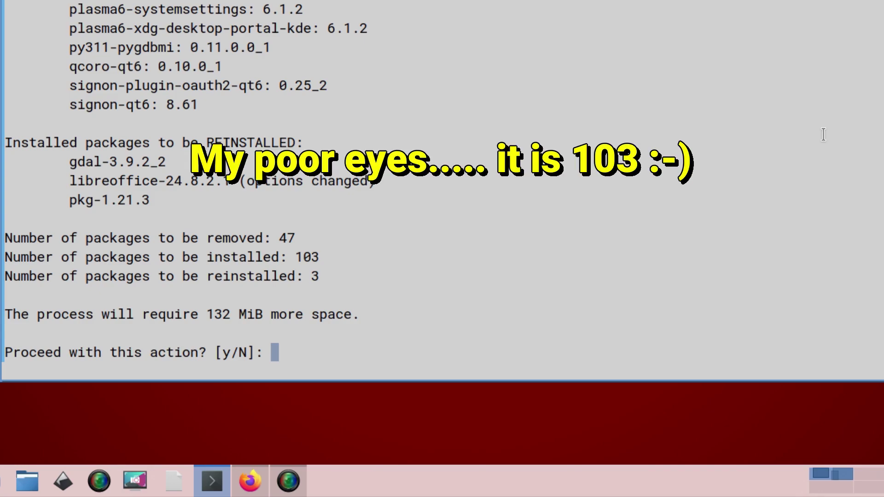
{"action": "scroll", "coordinate": [823, 135], "scroll_direction": "up", "scroll_amount": 20}
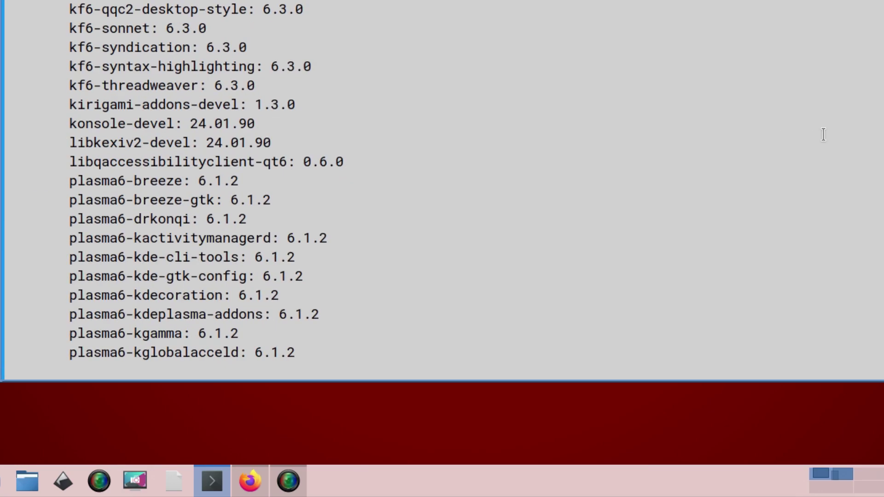
{"action": "scroll", "coordinate": [824, 134], "scroll_direction": "up", "scroll_amount": 17}
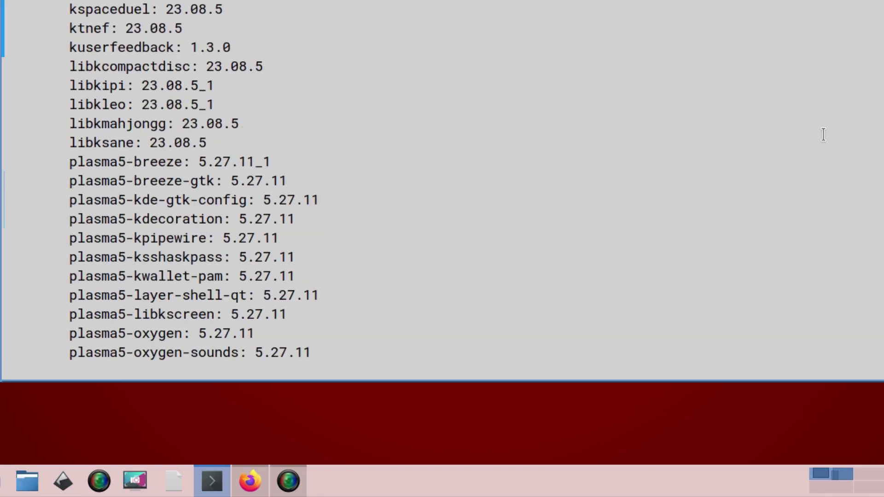
{"action": "scroll", "coordinate": [823, 134], "scroll_direction": "down", "scroll_amount": 2}
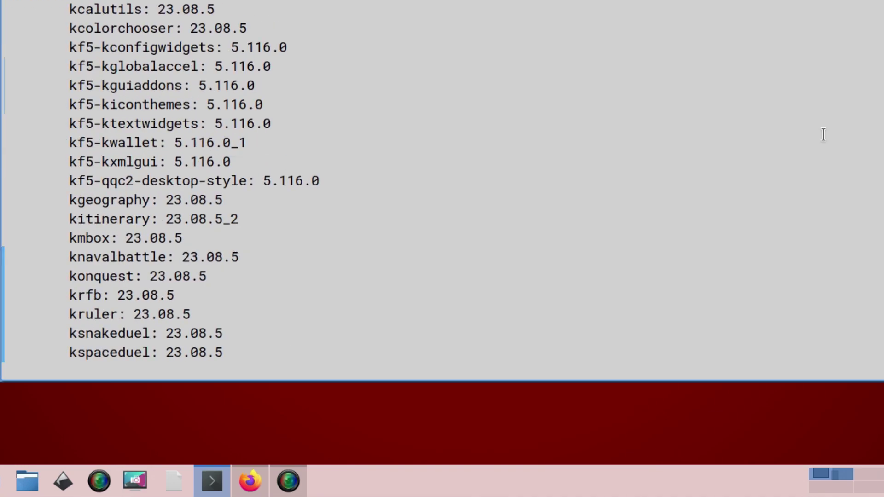
{"action": "scroll", "coordinate": [823, 135], "scroll_direction": "down", "scroll_amount": 6}
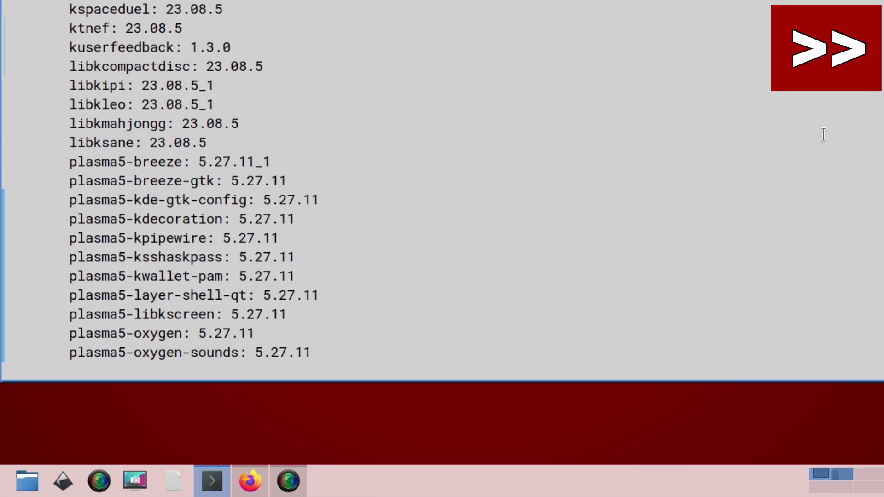
{"action": "scroll", "coordinate": [823, 134], "scroll_direction": "down", "scroll_amount": 3}
{"action": "scroll", "coordinate": [823, 134], "scroll_direction": "down", "scroll_amount": 20}
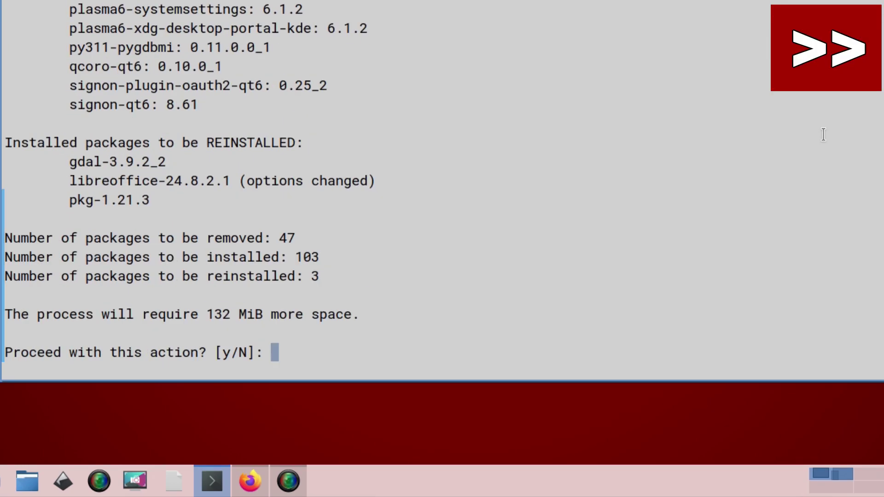
{"action": "type", "text": "y"}
{"action": "key", "text": "Return"}
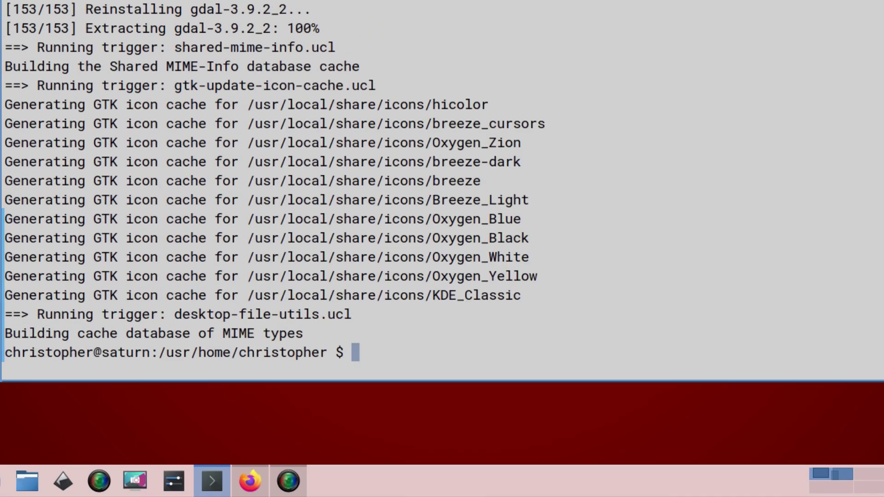
Step: Install the 10 remaining packages with doas pkg install --glob "plasma6-*", confirming with y
{"action": "type", "text": "doas pkg insta"}
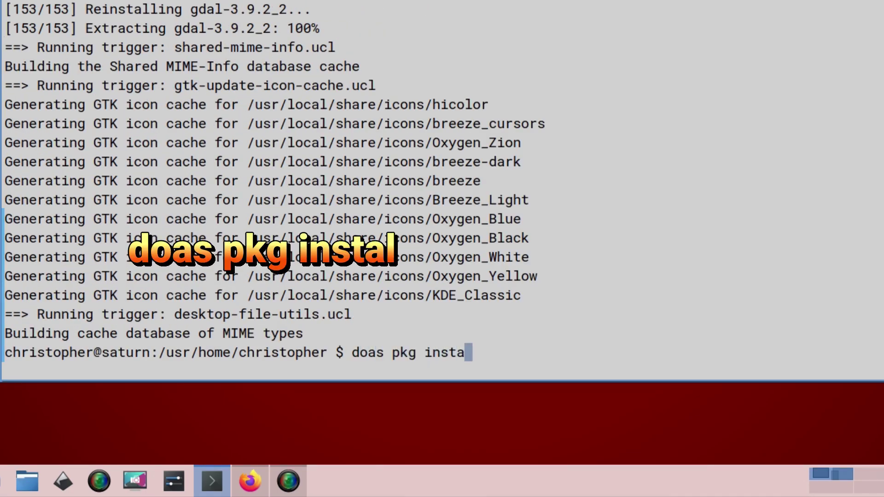
{"action": "type", "text": "ll --glob \"plasma6-*\""}
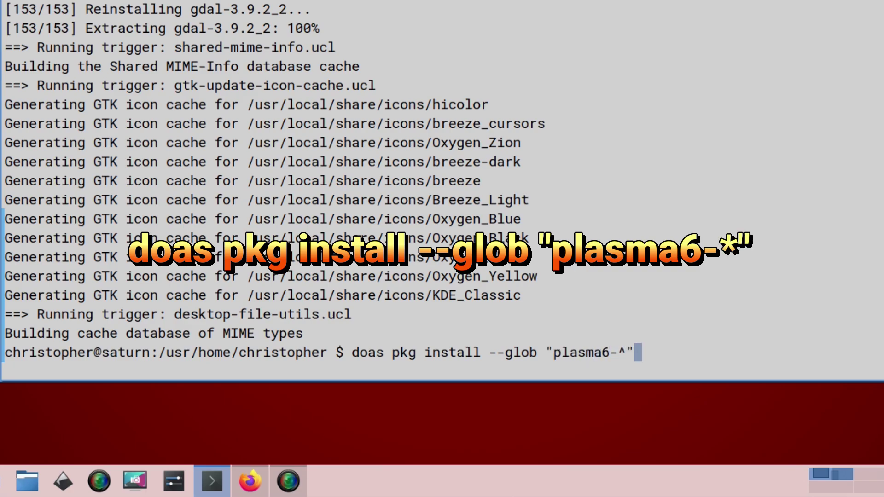
{"action": "key", "text": "BackSpace"}
{"action": "key", "text": "BackSpace"}
{"action": "type", "text": "*\""}
{"action": "key", "text": "Return"}
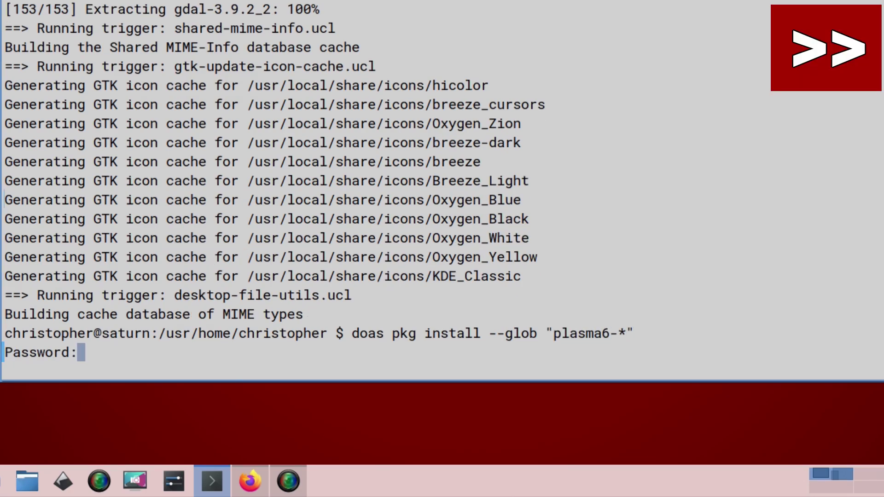
{"action": "key", "text": "Return"}
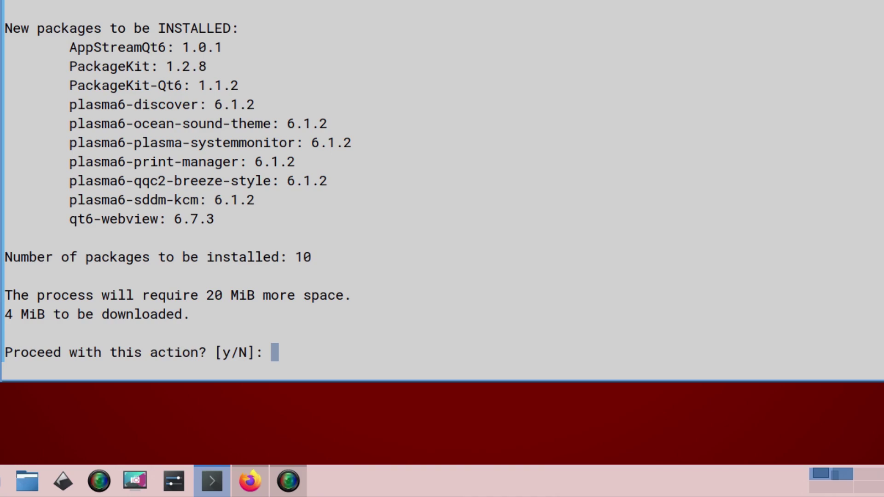
{"action": "type", "text": "y"}
{"action": "key", "text": "Return"}
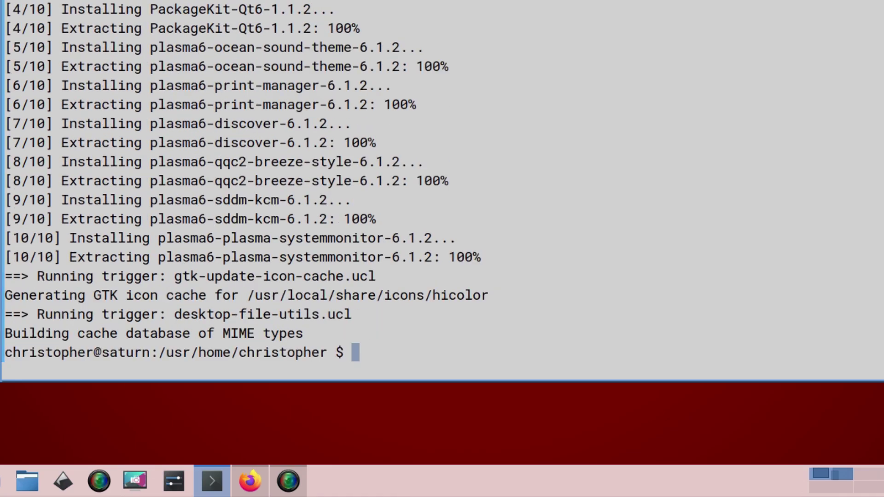
Step: Rerun the glob install with "kde6-*", which reports kde6 packages already current
{"action": "key", "text": "Up"}
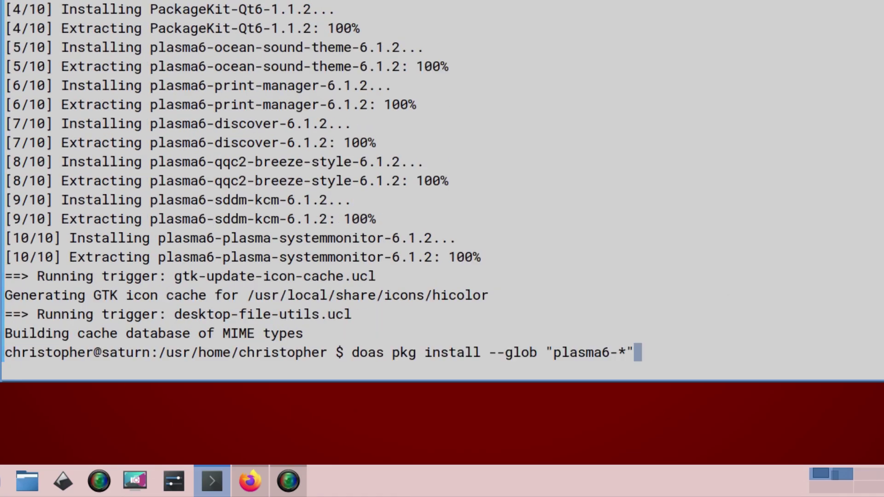
{"action": "key", "text": "Left"}
{"action": "key", "text": "Left"}
{"action": "key", "text": "Left"}
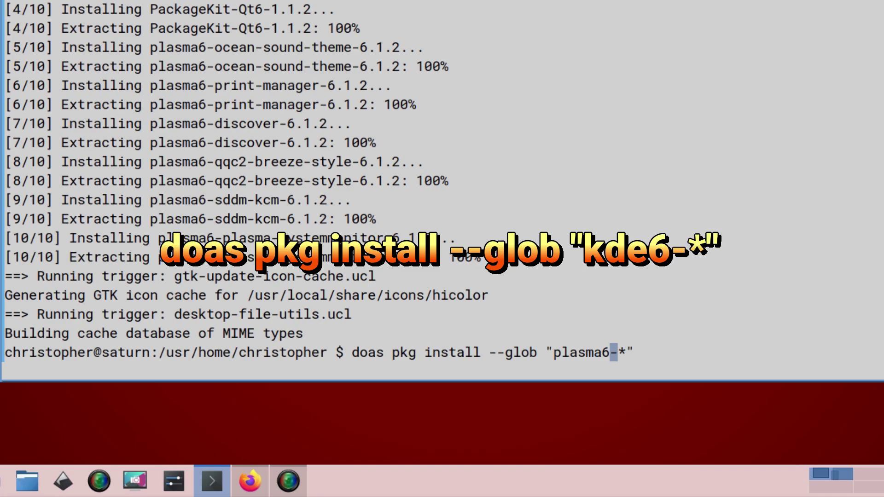
{"action": "key", "text": "BackSpace"}
{"action": "key", "text": "BackSpace"}
{"action": "key", "text": "BackSpace"}
{"action": "key", "text": "BackSpace"}
{"action": "key", "text": "BackSpace"}
{"action": "key", "text": "BackSpace"}
{"action": "key", "text": "BackSpace"}
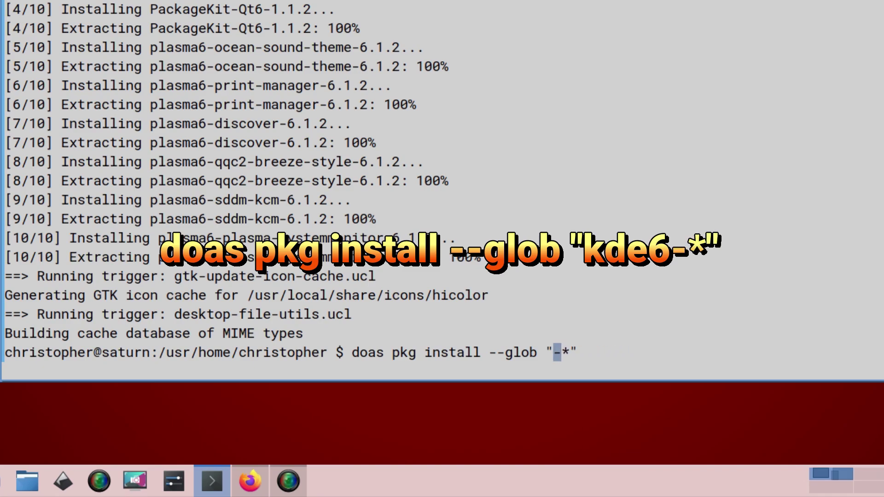
{"action": "type", "text": "kde"}
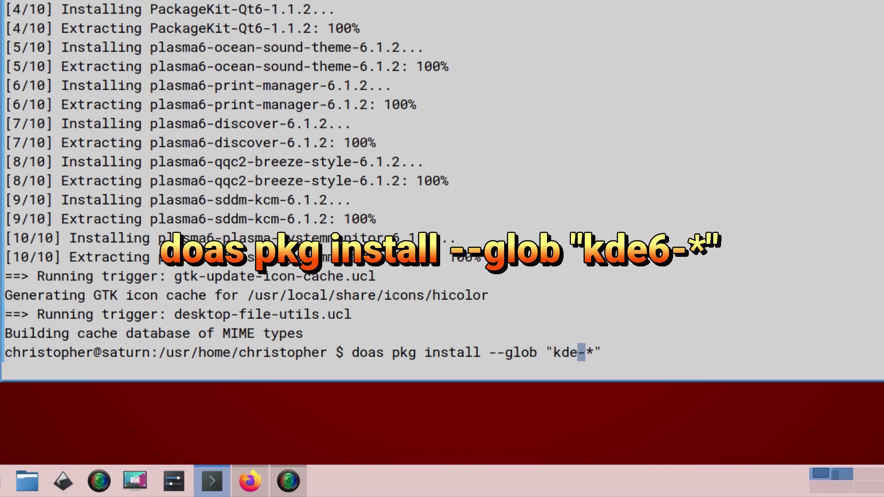
{"action": "type", "text": "5"}
{"action": "key", "text": "BackSpace"}
{"action": "type", "text": "6"}
{"action": "key", "text": "Return"}
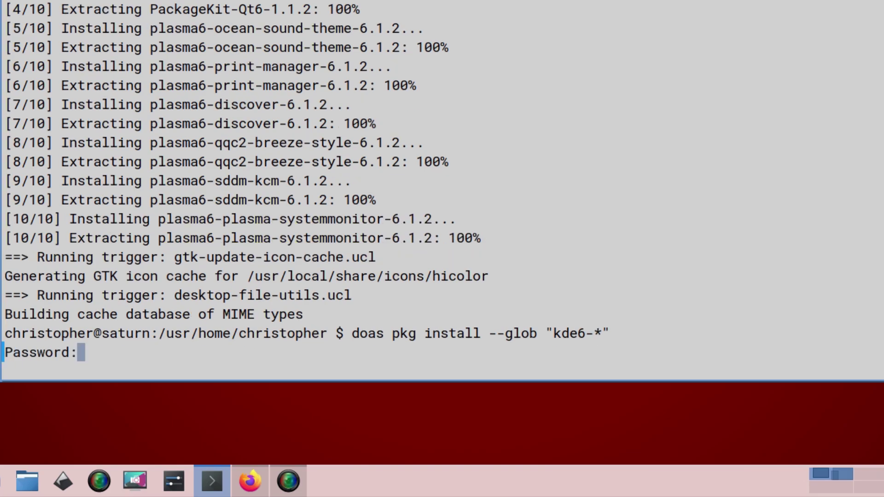
{"action": "key", "text": "Return"}
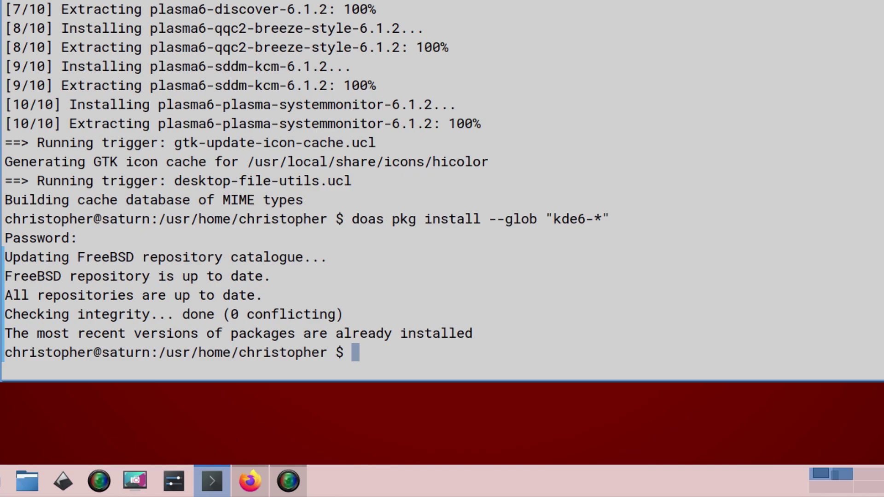
Step: Rerun the glob install with "kf6-*" and confirm adding kf6-ktexttemplate 6.3.0
{"action": "key", "text": "Up"}
{"action": "key", "text": "Left"}
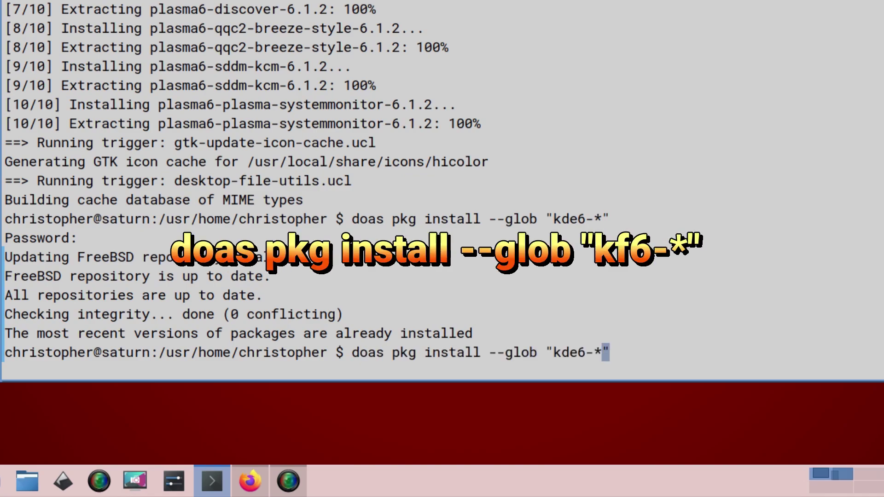
{"action": "key", "text": "Left"}
{"action": "key", "text": "Left"}
{"action": "key", "text": "Left"}
{"action": "key", "text": "BackSpace"}
{"action": "key", "text": "BackSpace"}
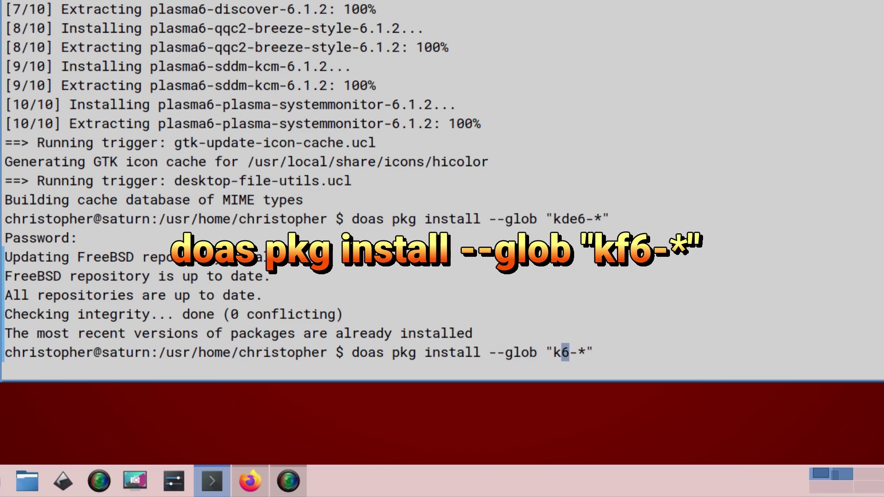
{"action": "type", "text": "f"}
{"action": "key", "text": "Return"}
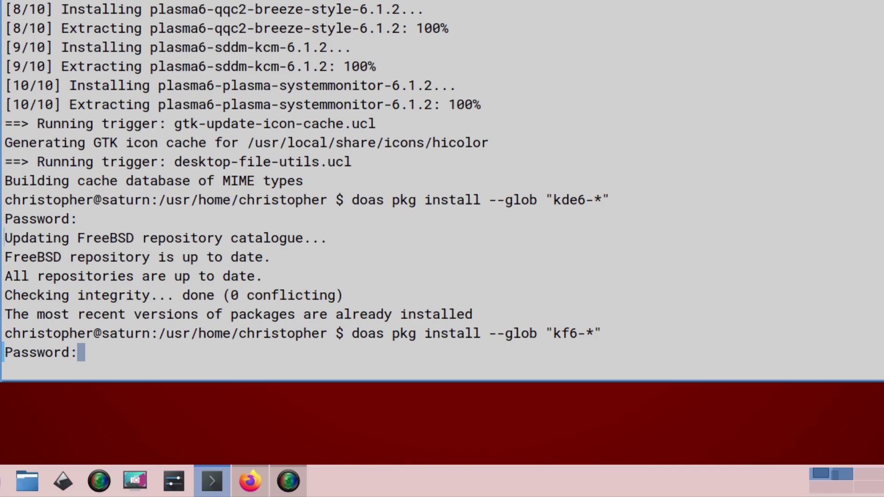
{"action": "key", "text": "Return"}
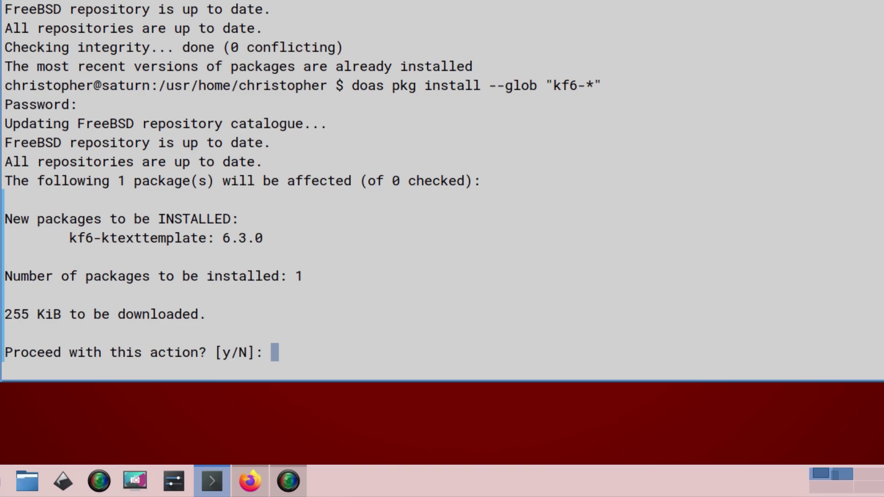
{"action": "type", "text": "y"}
{"action": "key", "text": "Return"}
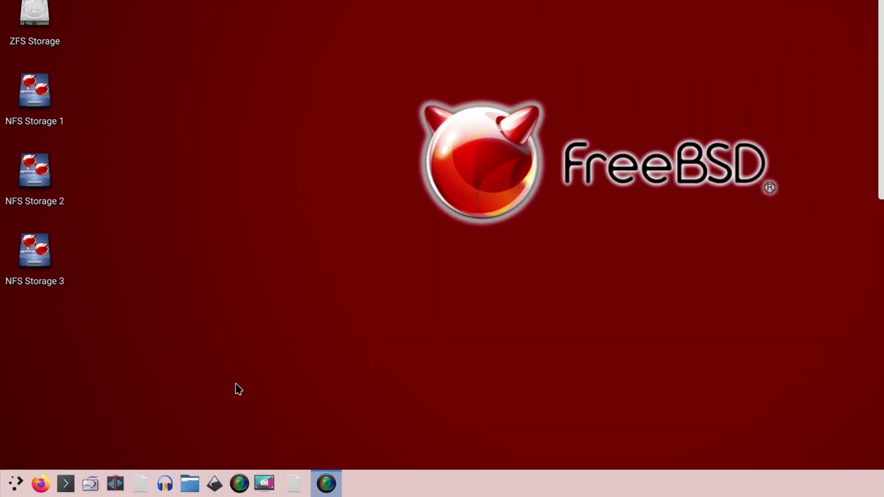
Step: Start a new Konsole window from the launcher's All Applications list
{"action": "left_click", "coordinate": [15, 483]}
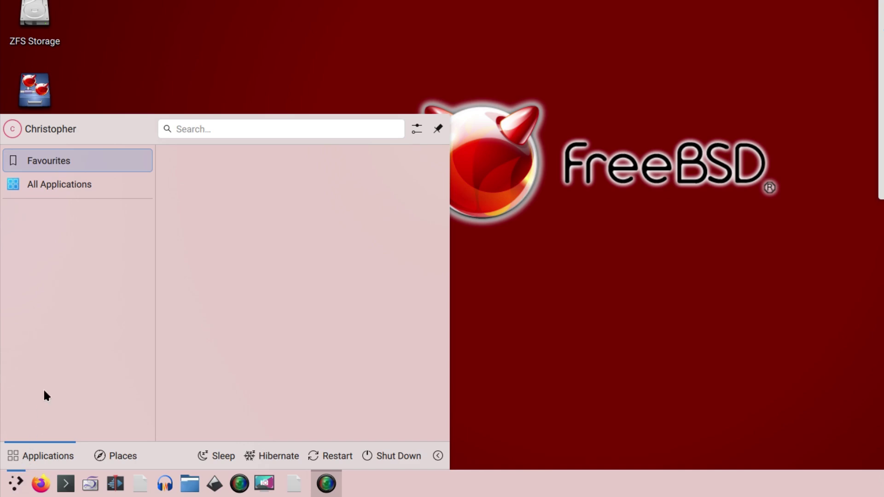
{"action": "left_click", "coordinate": [47, 182]}
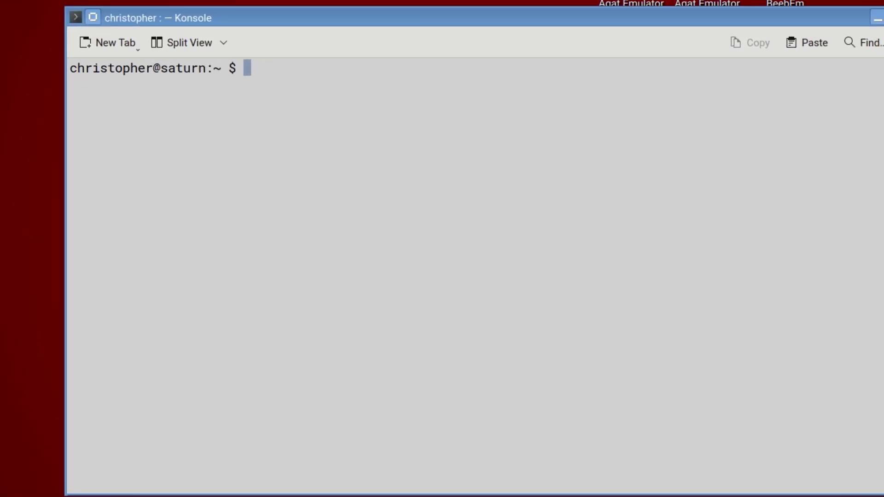
Step: Rebuild the KDE service cache by running kbuildsycoca5 and then kbuildsycoca6
{"action": "type", "text": "kbui"}
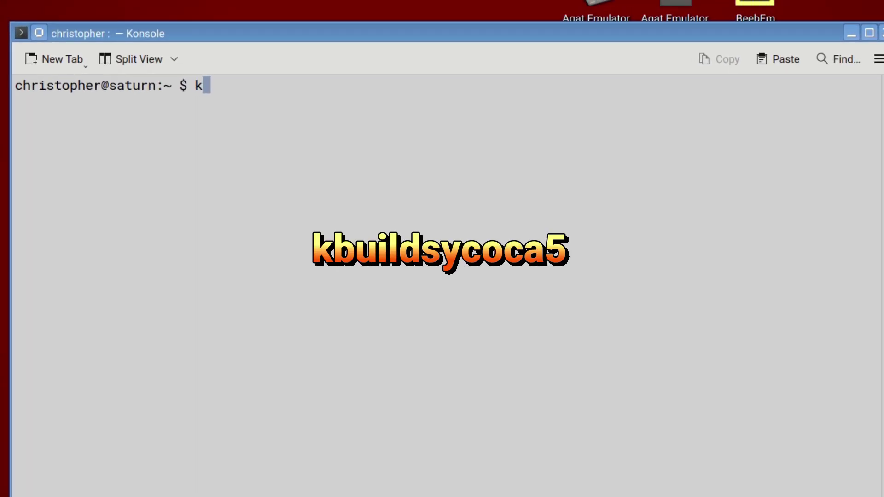
{"action": "type", "text": "ld"}
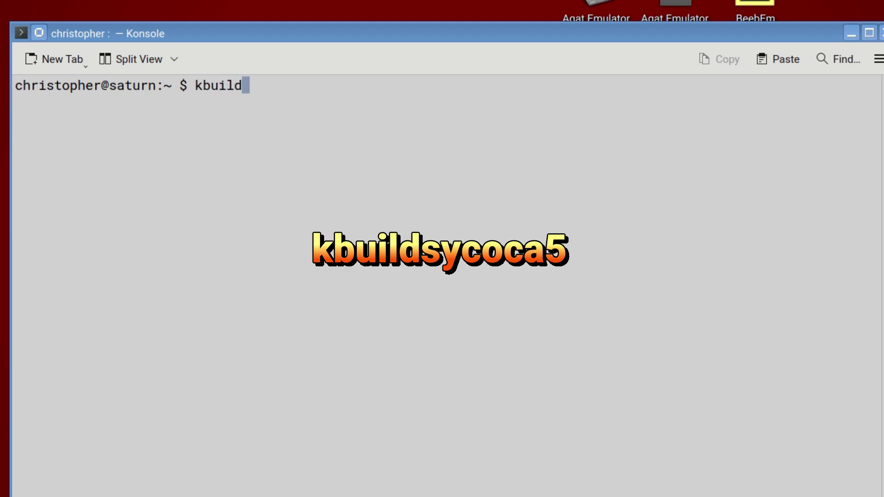
{"action": "type", "text": "syco"}
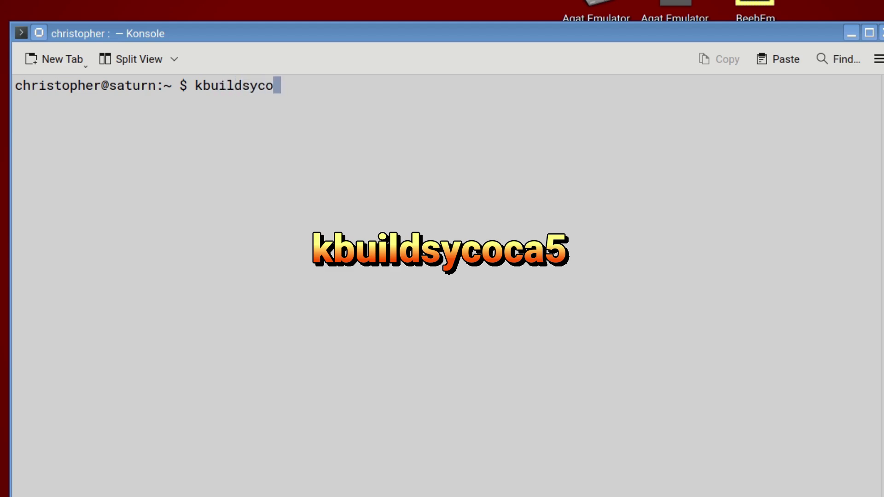
{"action": "type", "text": "ca5"}
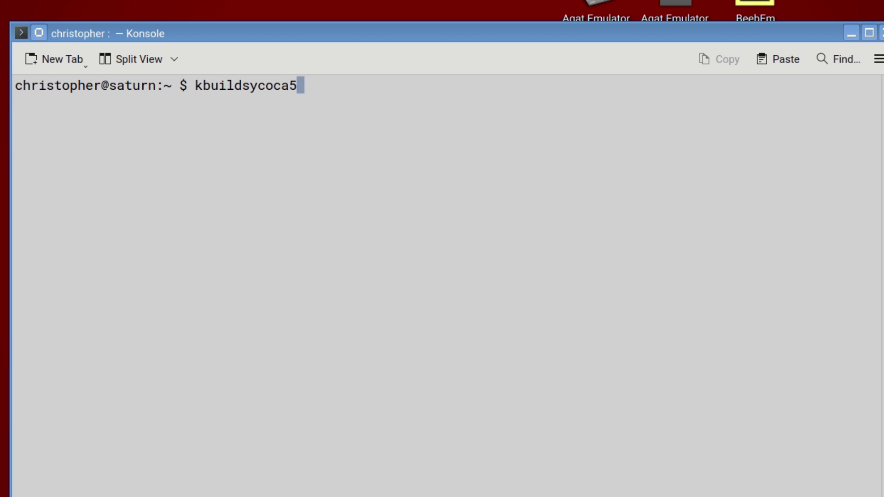
{"action": "key", "text": "Return"}
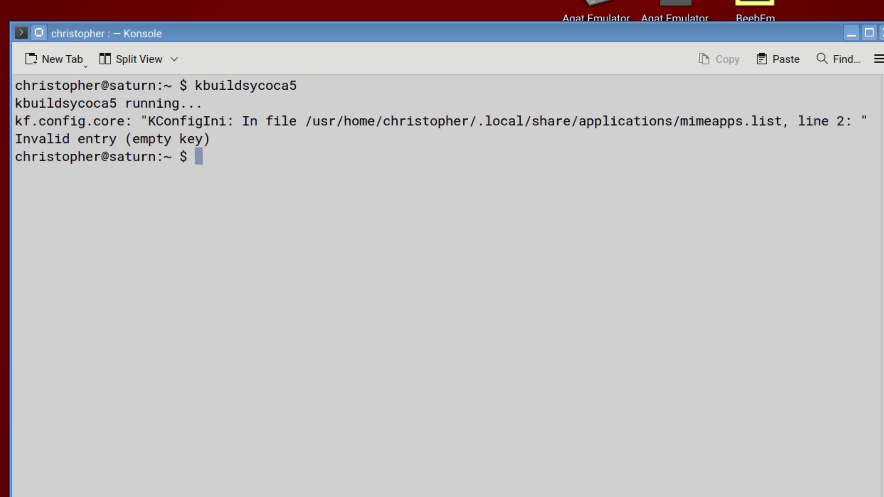
{"action": "key", "text": "Up"}
{"action": "key", "text": "BackSpace"}
{"action": "type", "text": "6"}
{"action": "key", "text": "Return"}
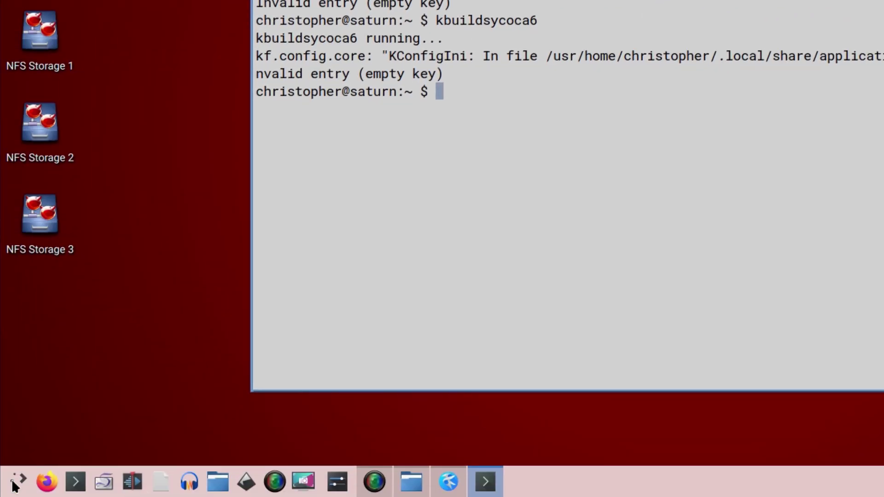
Step: Browse the application launcher to its Settings category listing Qt5 Settings, Qt6 Settings and System Settings
{"action": "left_click", "coordinate": [15, 486]}
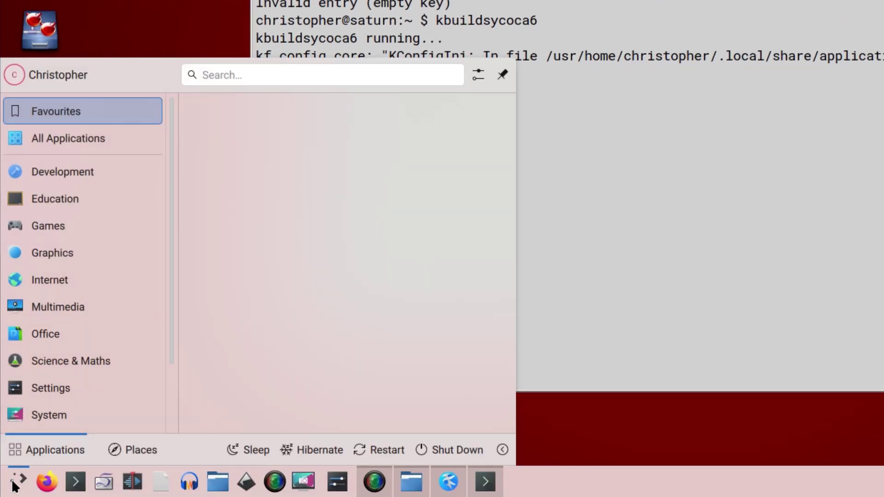
{"action": "mouse_move", "coordinate": [27, 284]}
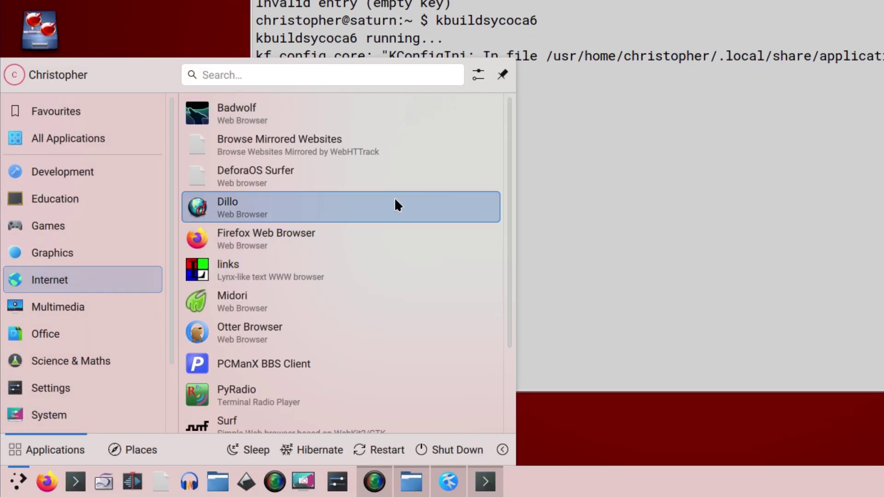
{"action": "left_click", "coordinate": [579, 169]}
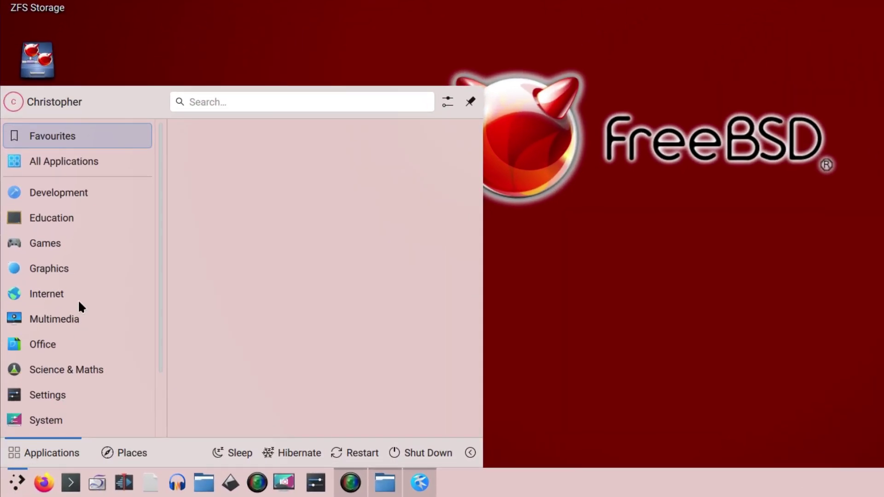
{"action": "scroll", "coordinate": [55, 341], "scroll_direction": "down", "scroll_amount": 2}
{"action": "mouse_move", "coordinate": [34, 390]}
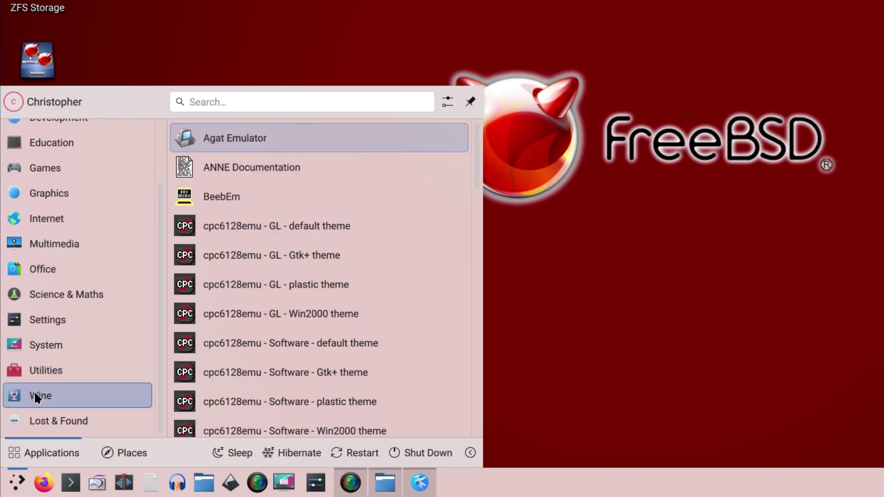
{"action": "mouse_move", "coordinate": [59, 319]}
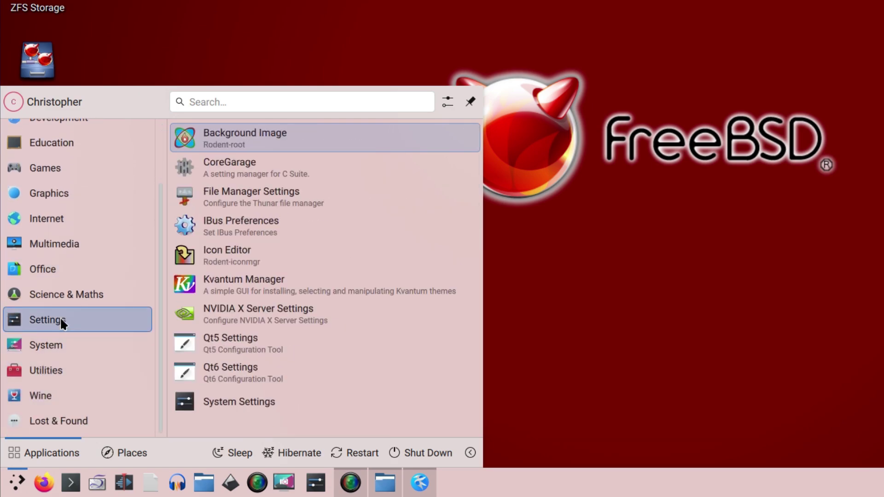
Step: Check About this System in System Settings (Plasma 6.1.2, Frameworks 6.3.0, Qt 6.7.3), then close it
{"action": "left_click", "coordinate": [221, 403]}
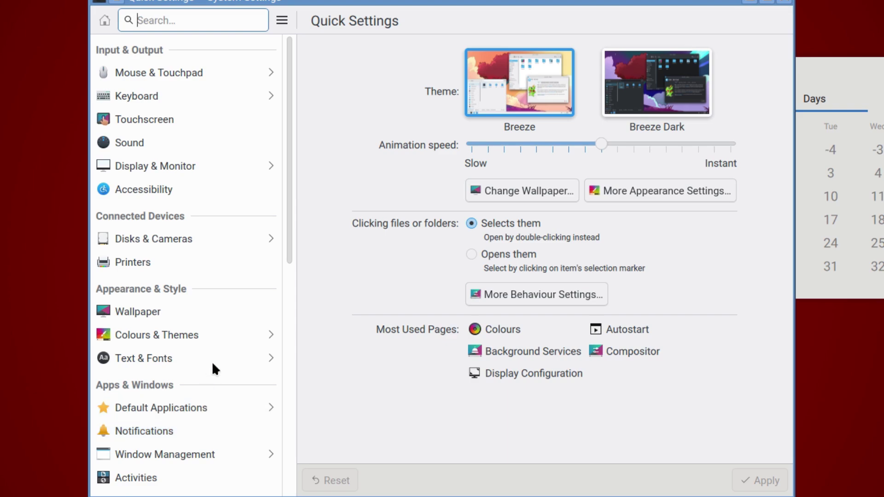
{"action": "scroll", "coordinate": [203, 396], "scroll_direction": "down", "scroll_amount": 3}
{"action": "scroll", "coordinate": [191, 424], "scroll_direction": "down", "scroll_amount": 6}
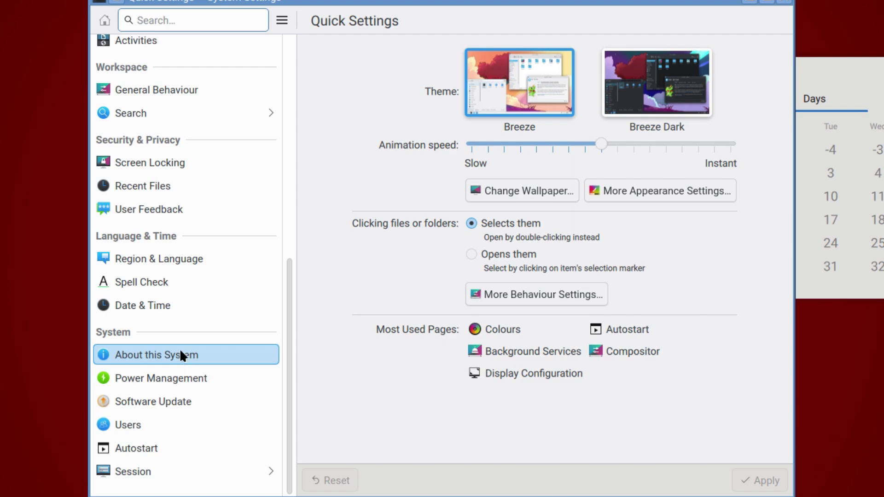
{"action": "left_click", "coordinate": [179, 348]}
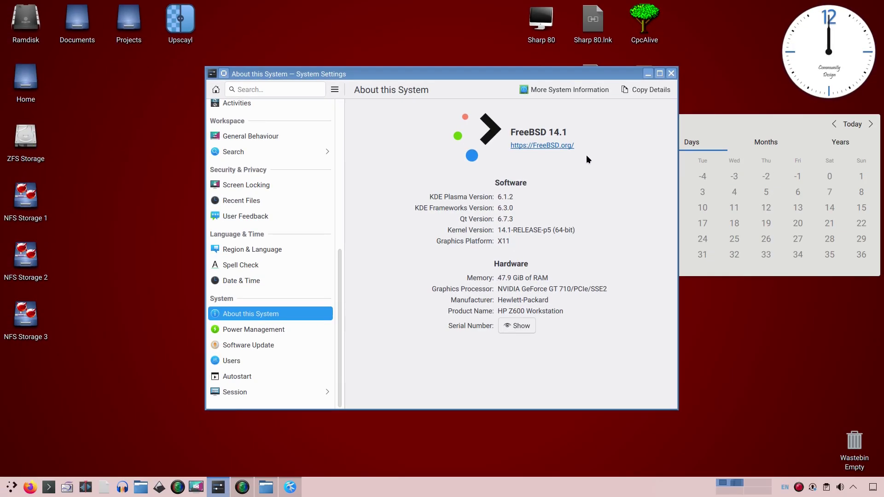
{"action": "left_click", "coordinate": [671, 74]}
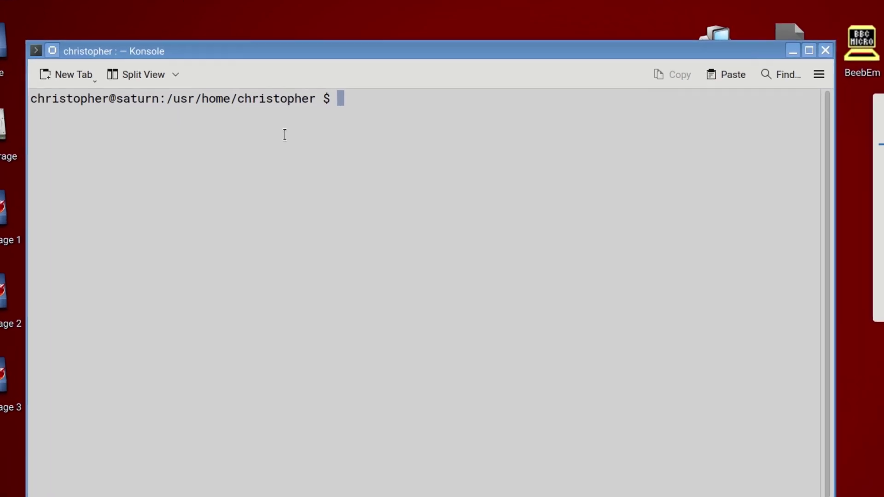
Step: Search for kdenlive with pkg search, then start installing it with doas pkg install kdenlive
{"action": "type", "text": "pkg s"}
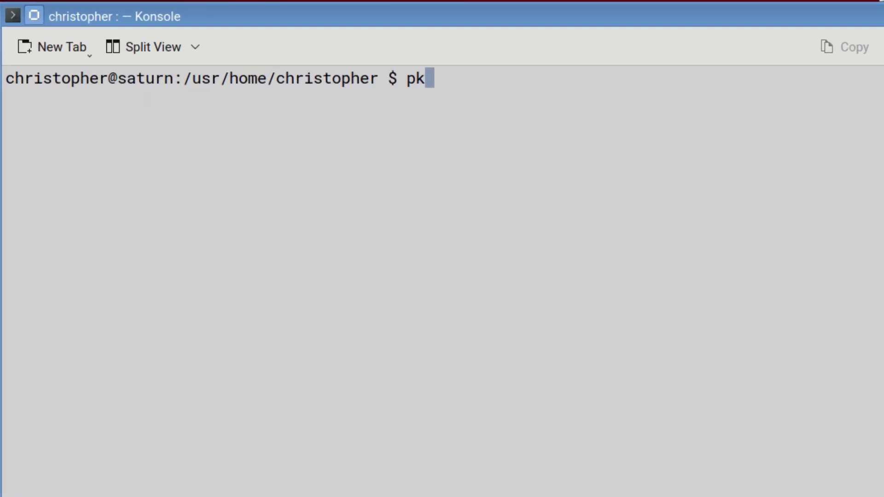
{"action": "type", "text": "earc"}
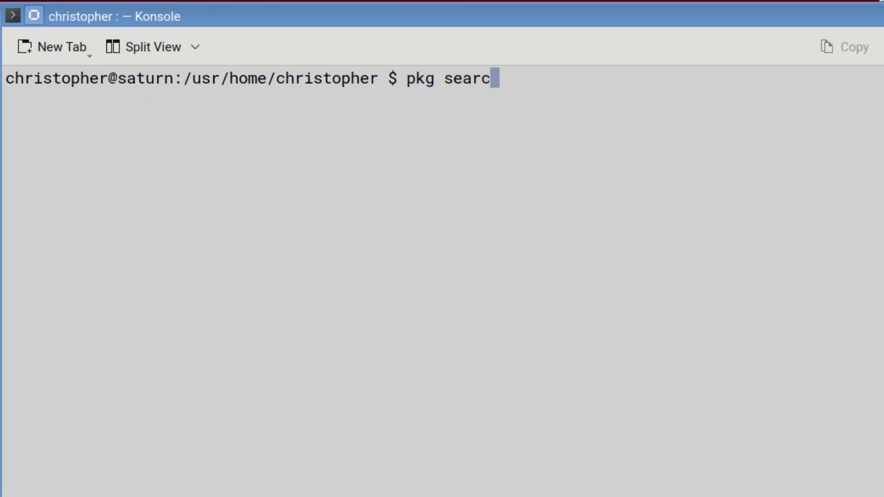
{"action": "type", "text": "h kdenlive"}
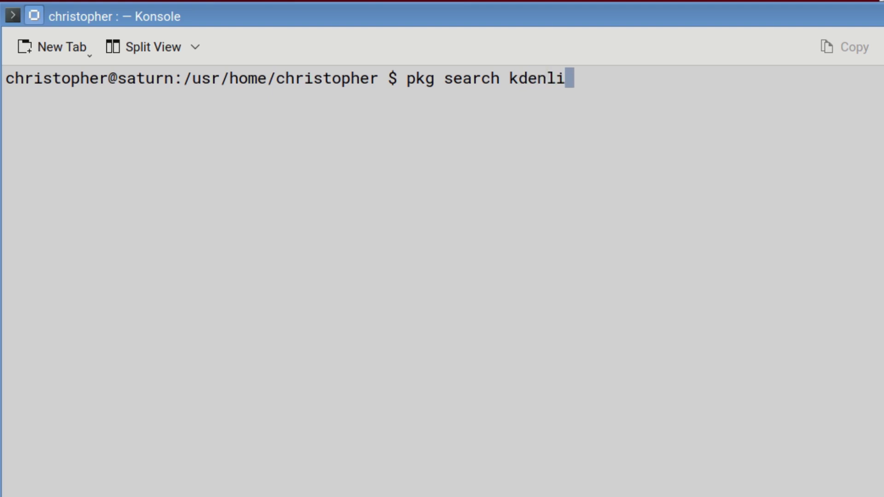
{"action": "key", "text": "Return"}
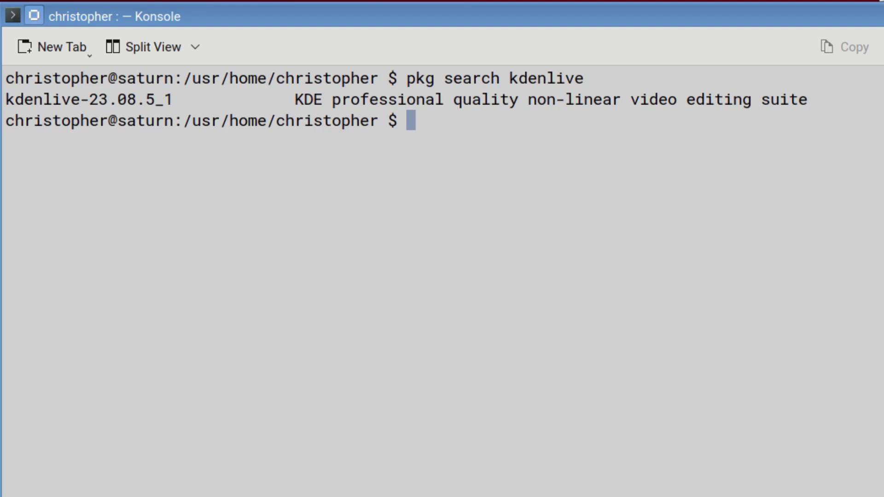
{"action": "type", "text": "doas "}
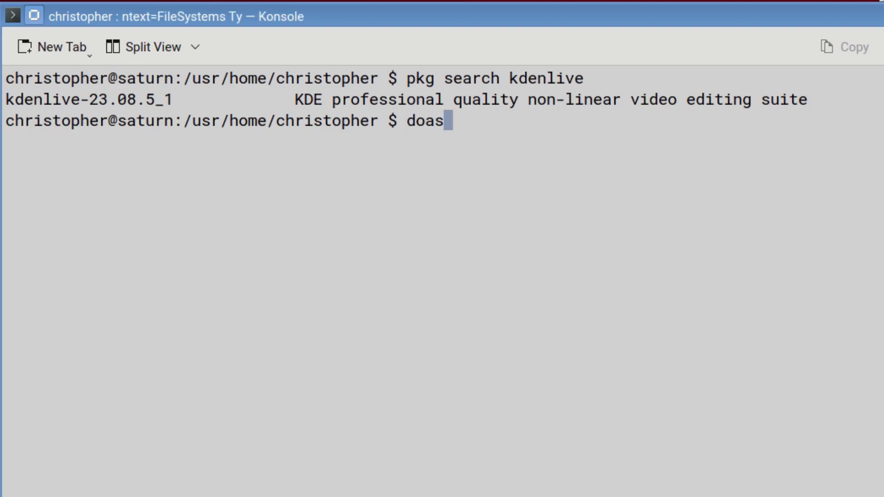
{"action": "type", "text": "pkg in"}
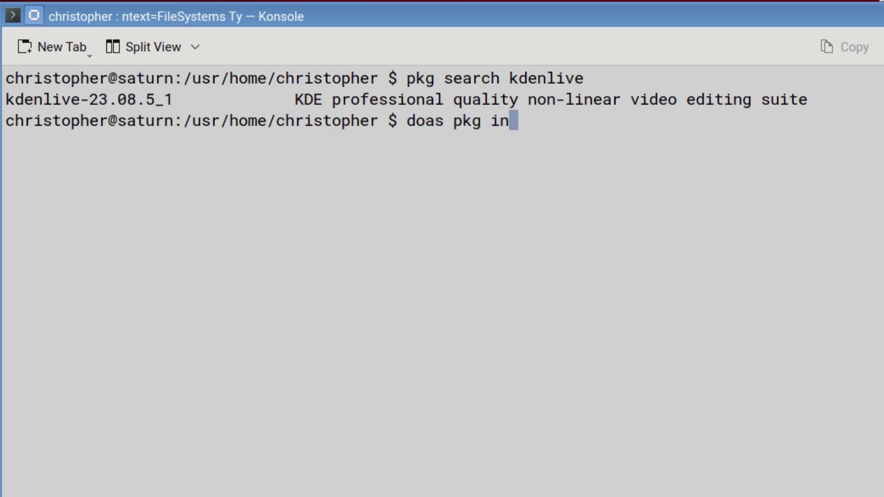
{"action": "type", "text": "stall "}
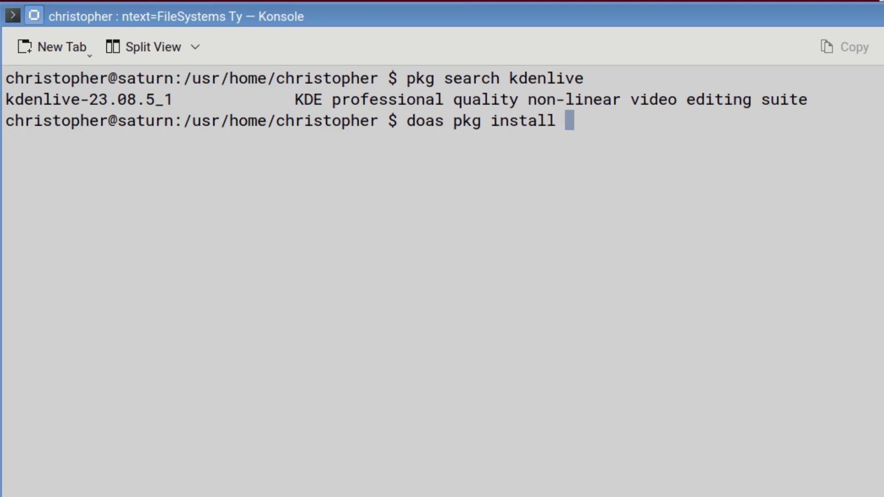
{"action": "type", "text": "kdenli"}
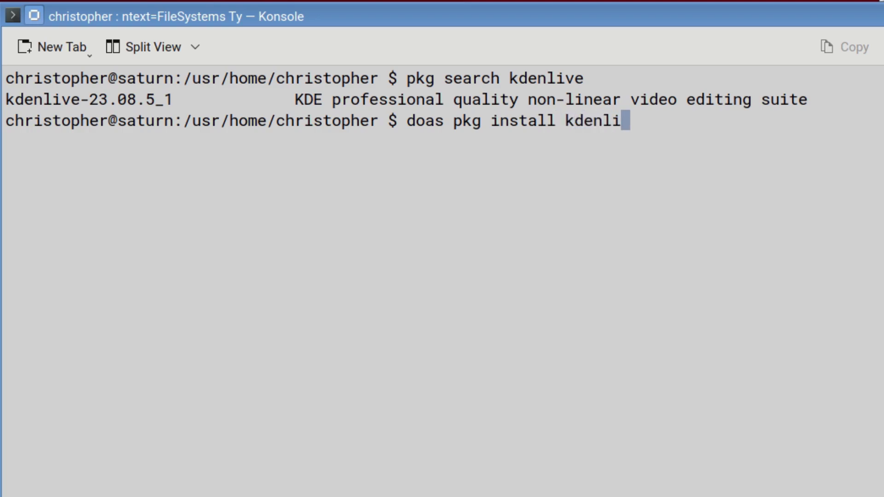
{"action": "type", "text": "ve"}
{"action": "key", "text": "Return"}
{"action": "key", "text": "Return"}
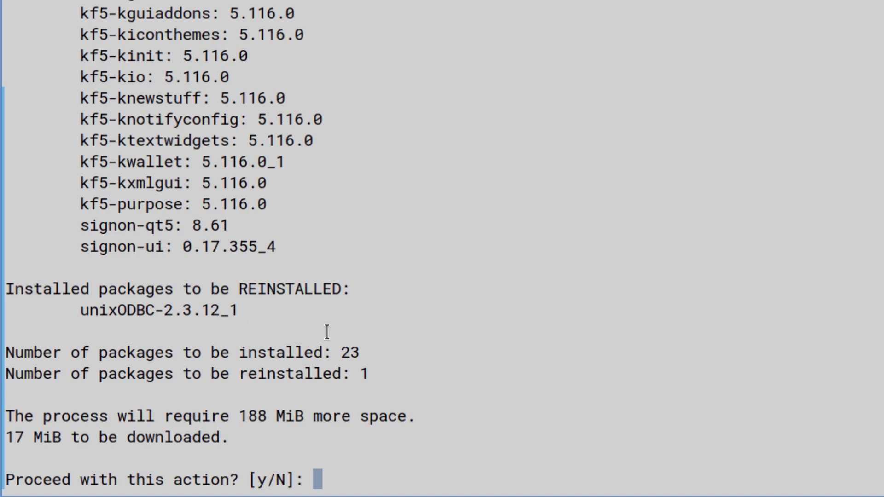
Step: Review the kdenlive install summary and answer y to proceed
{"action": "scroll", "coordinate": [326, 331], "scroll_direction": "up", "scroll_amount": 4}
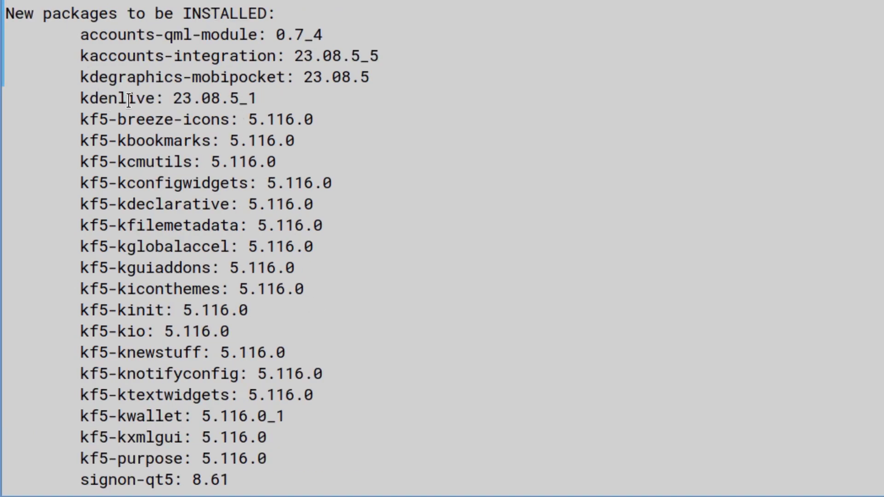
{"action": "scroll", "coordinate": [186, 286], "scroll_direction": "down", "scroll_amount": 4}
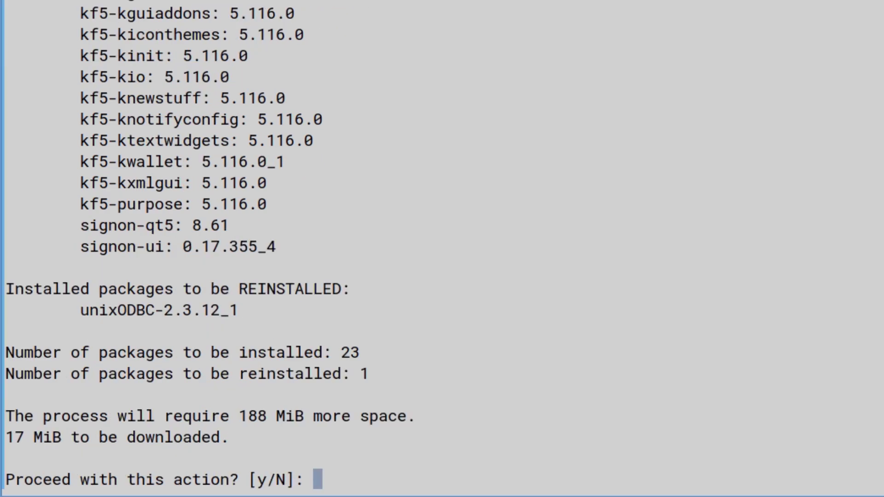
{"action": "type", "text": "y"}
{"action": "key", "text": "Return"}
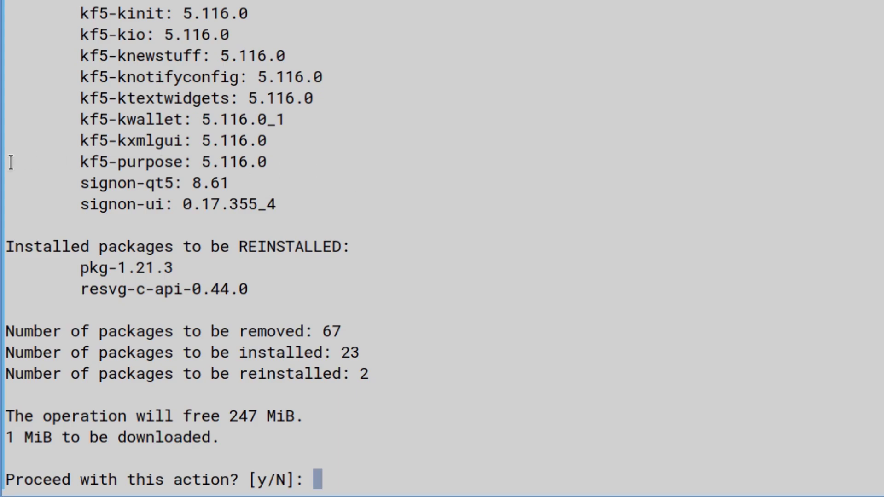
Step: Read the revised plan removing 67 KDE packages and decline it with n
{"action": "scroll", "coordinate": [157, 218], "scroll_direction": "up", "scroll_amount": 4}
{"action": "scroll", "coordinate": [158, 219], "scroll_direction": "up", "scroll_amount": 3}
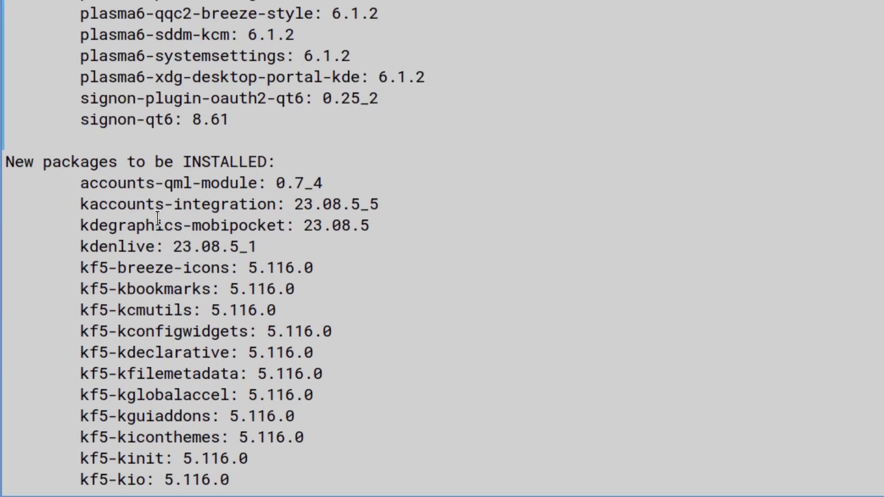
{"action": "scroll", "coordinate": [158, 219], "scroll_direction": "up", "scroll_amount": 11}
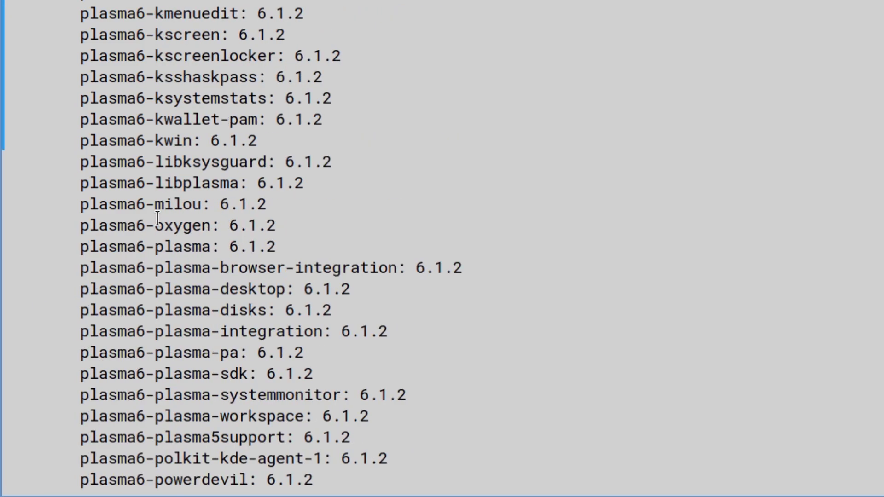
{"action": "scroll", "coordinate": [157, 219], "scroll_direction": "up", "scroll_amount": 11}
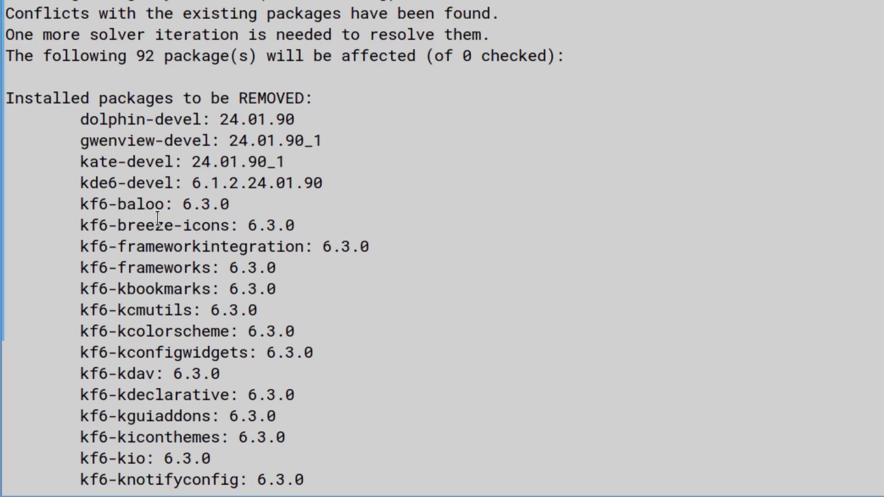
{"action": "scroll", "coordinate": [157, 219], "scroll_direction": "down", "scroll_amount": 20}
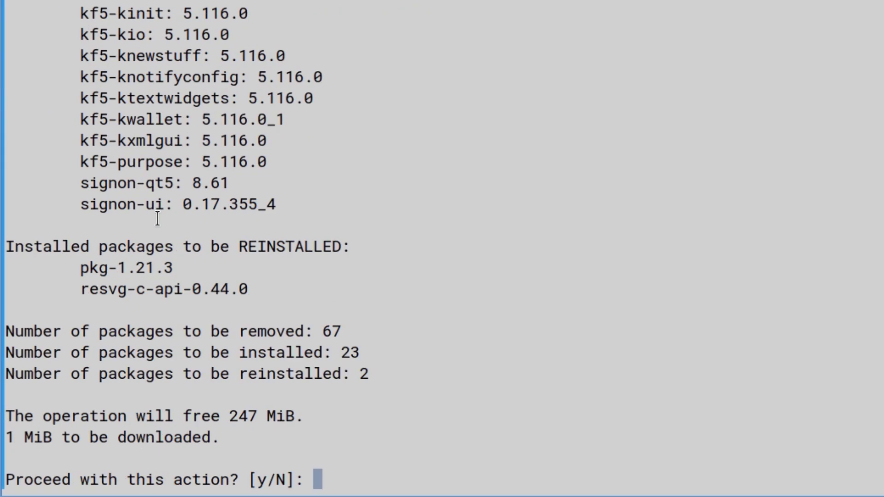
{"action": "type", "text": "n"}
{"action": "key", "text": "Return"}
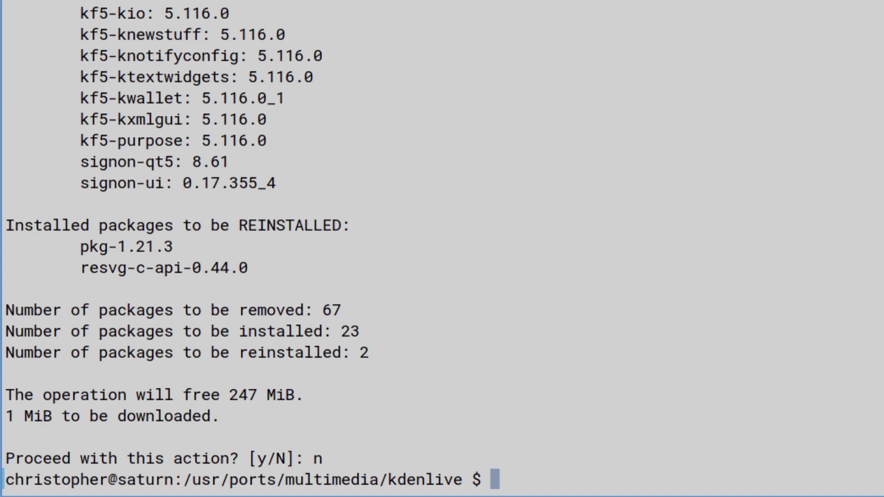
Step: List the boot environments with doas beadm list
{"action": "type", "text": "doas "}
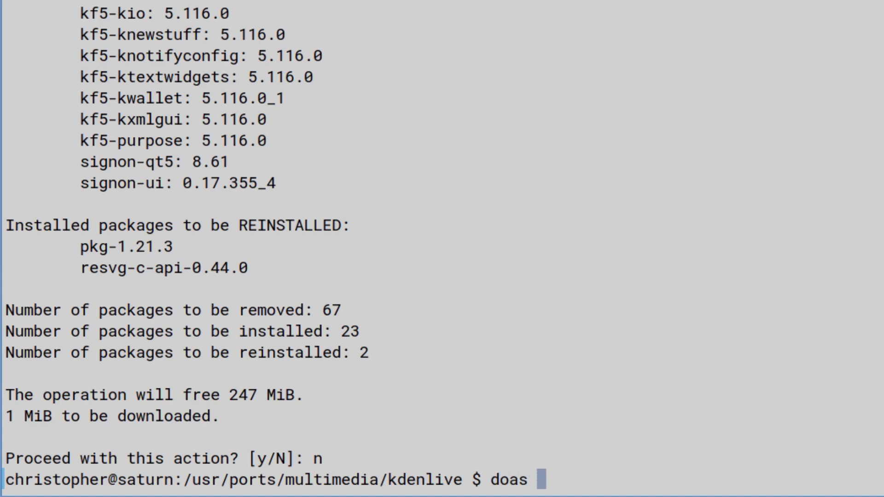
{"action": "type", "text": "beadm list"}
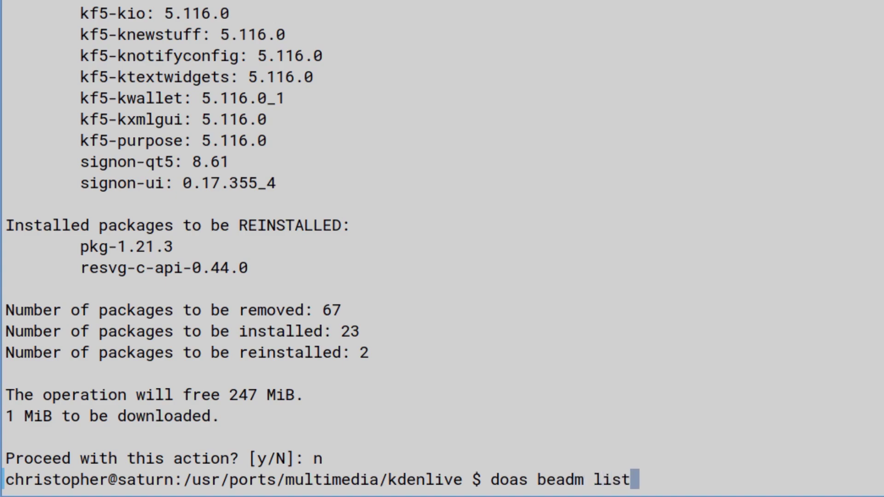
{"action": "key", "text": "Return"}
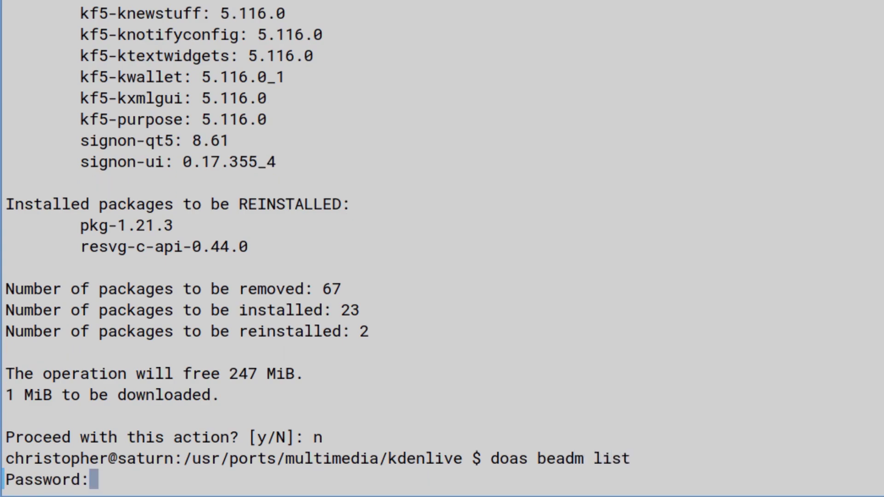
{"action": "key", "text": "Return"}
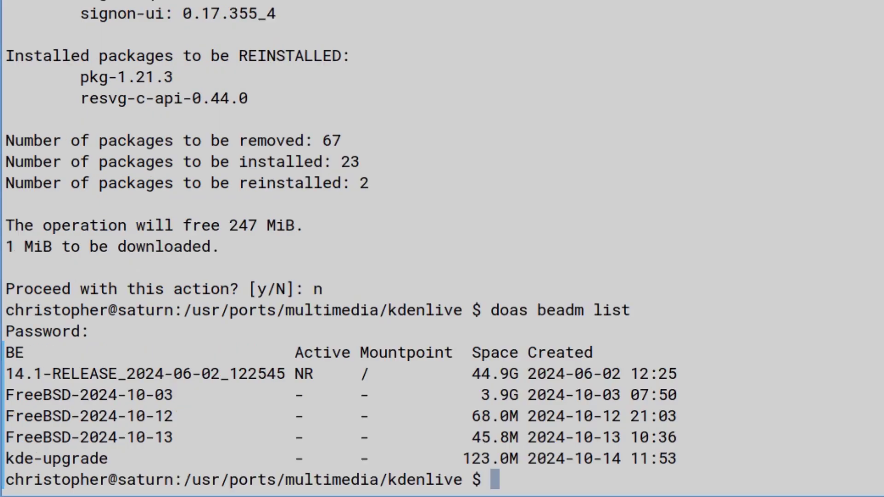
Step: Activate the kde-upgrade boot environment with doas beadm activate kde-upgrade
{"action": "key", "text": "Up"}
{"action": "key", "text": "BackSpace"}
{"action": "key", "text": "BackSpace"}
{"action": "key", "text": "BackSpace"}
{"action": "key", "text": "BackSpace"}
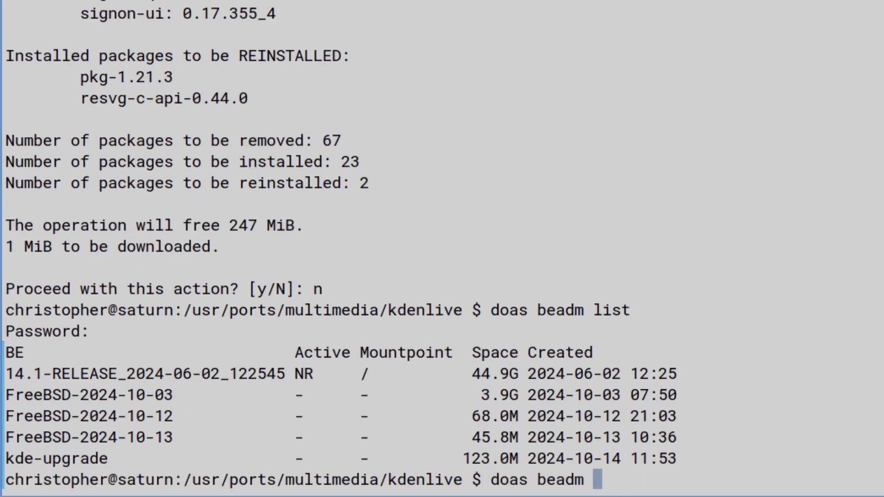
{"action": "type", "text": "activate"}
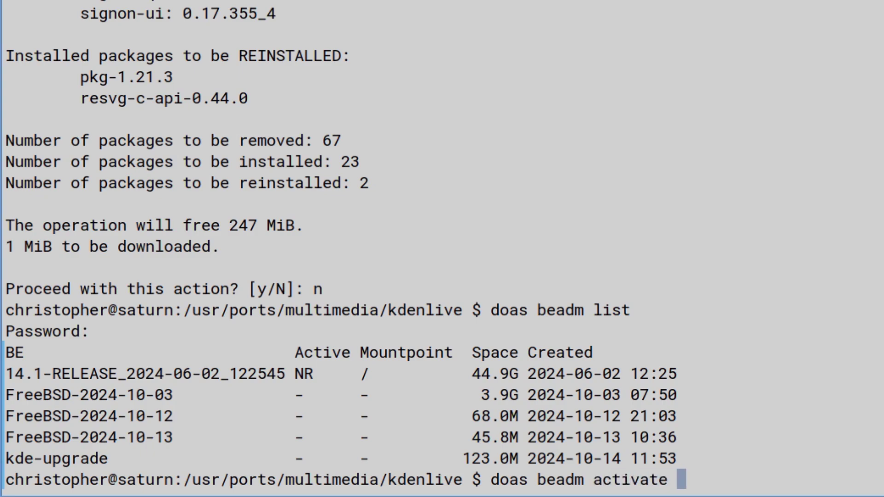
{"action": "double_click", "coordinate": [42, 455]}
{"action": "middle_click", "coordinate": [243, 426]}
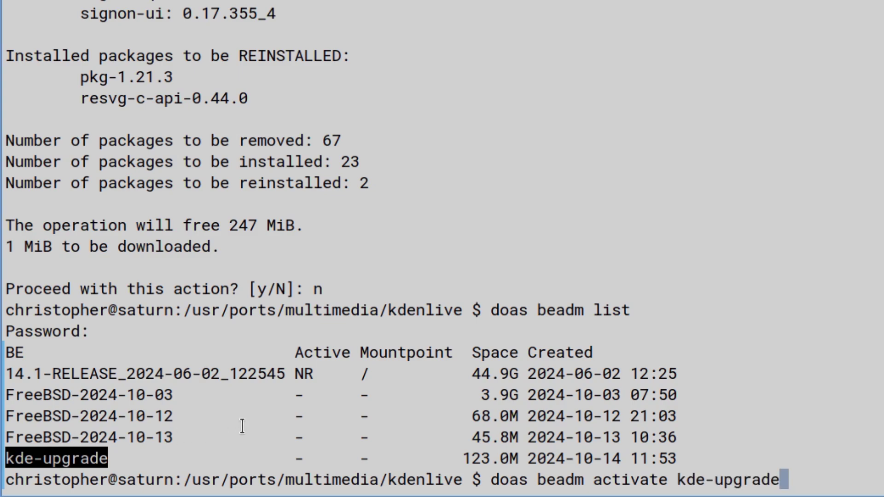
{"action": "key", "text": "Return"}
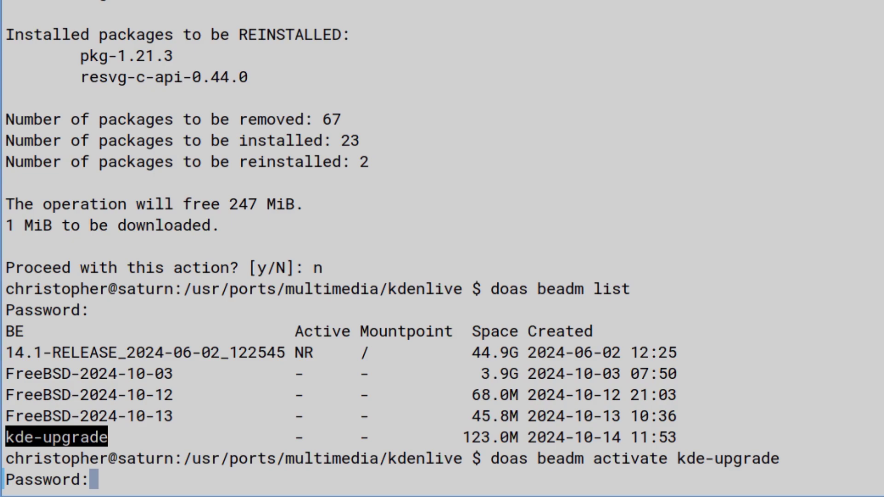
{"action": "key", "text": "Return"}
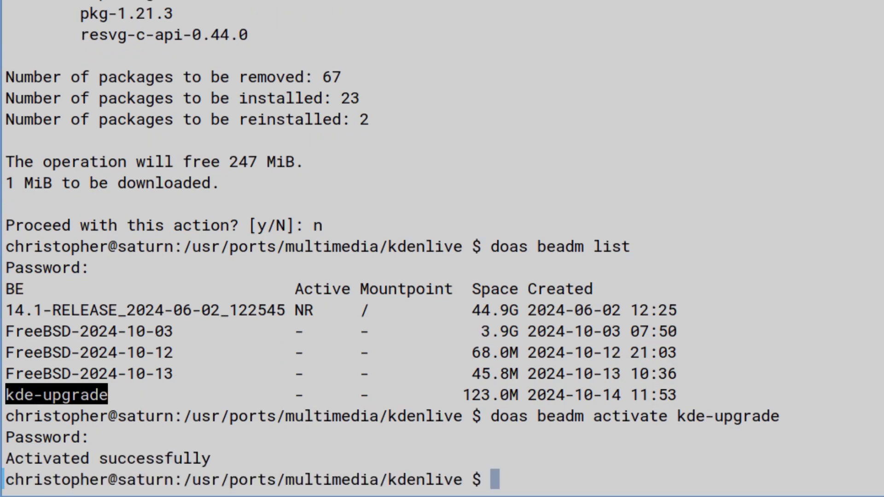